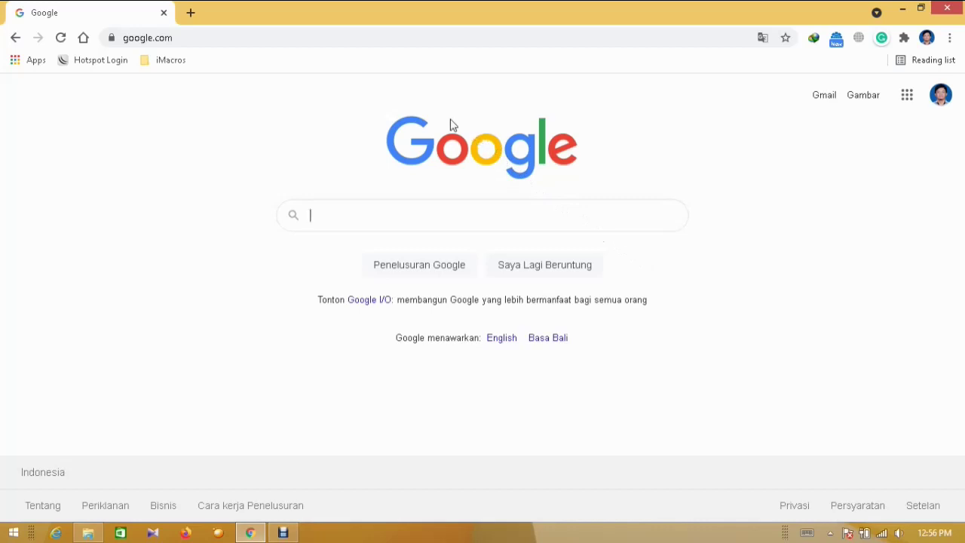
# Go to turnitin.com and open its Log in page
pyautogui.click(369, 41)
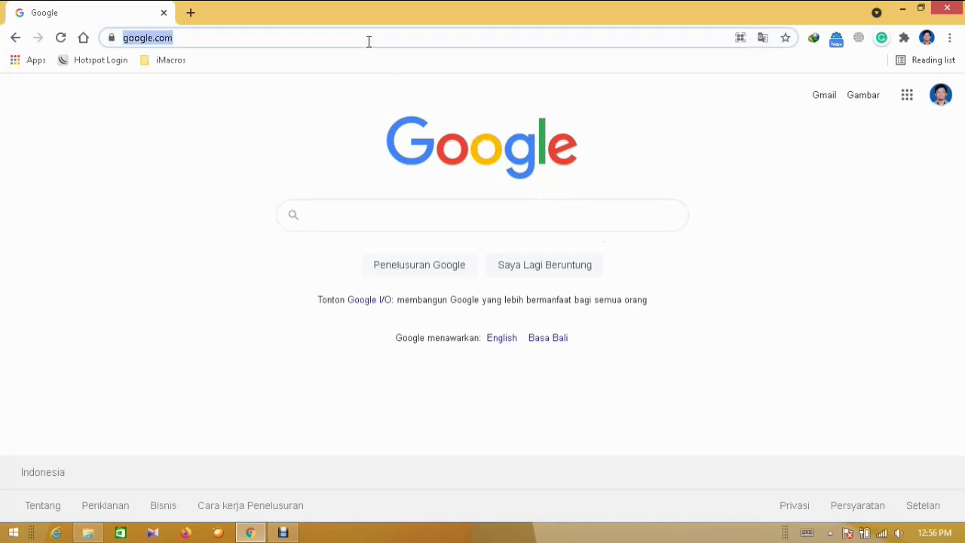
pyautogui.write('turni')
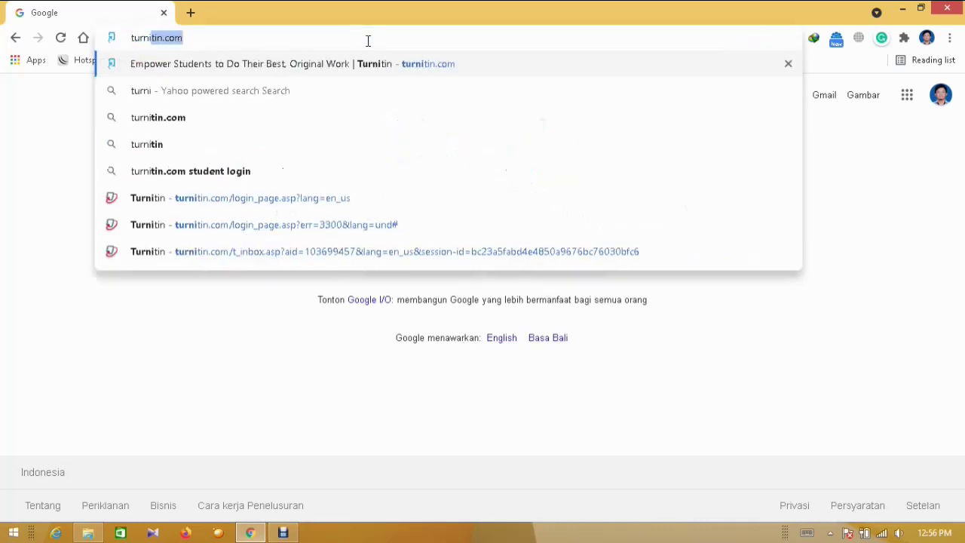
pyautogui.write('tin.com')
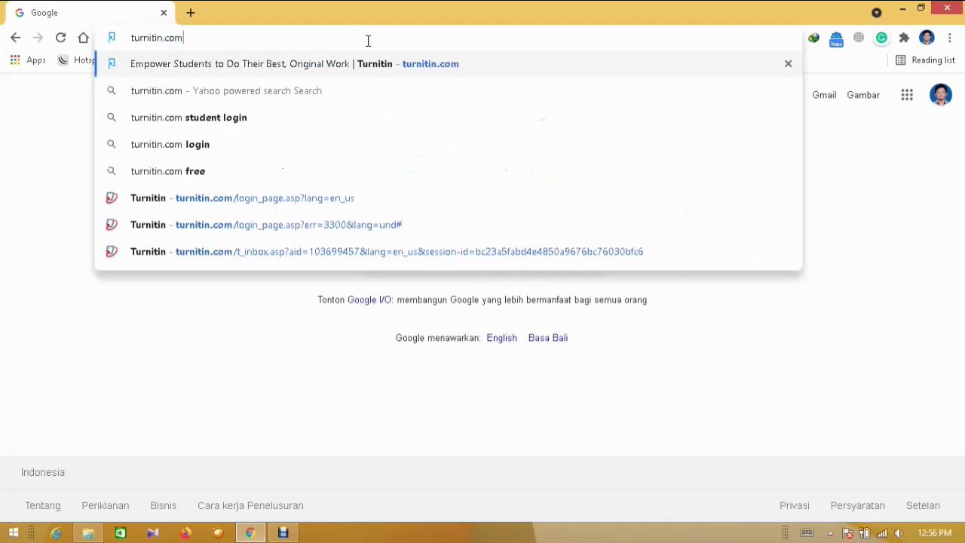
pyautogui.press('Return')
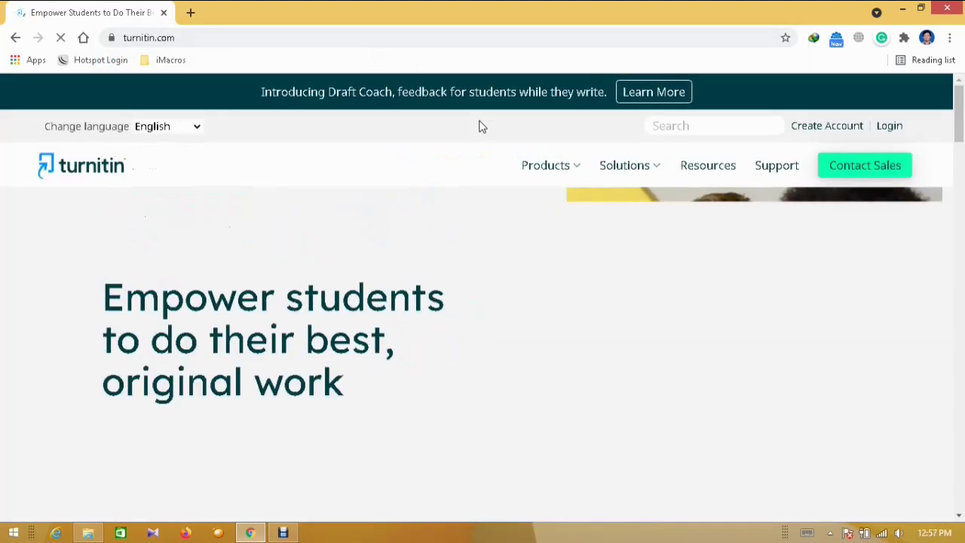
pyautogui.click(891, 127)
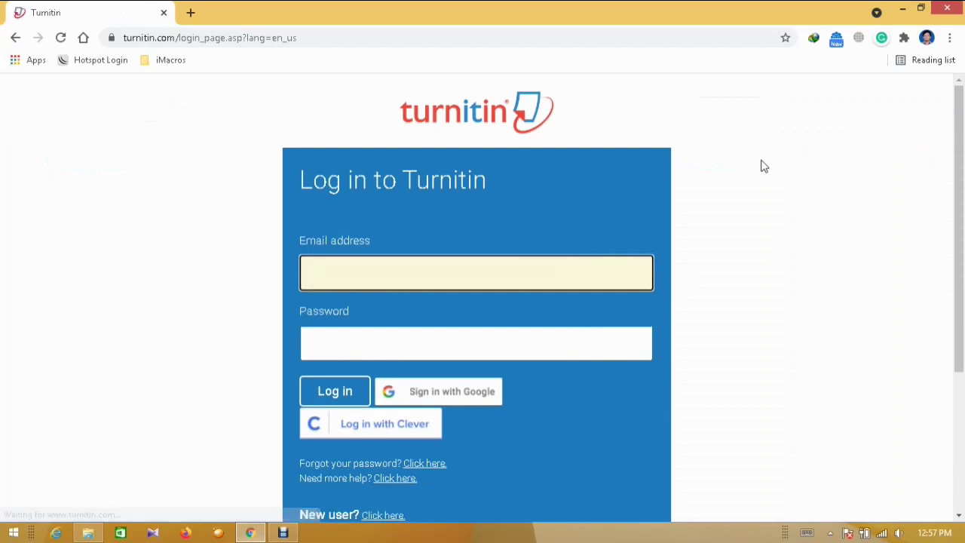
# Sign in with the saved instructor email and the account password
pyautogui.write('t')
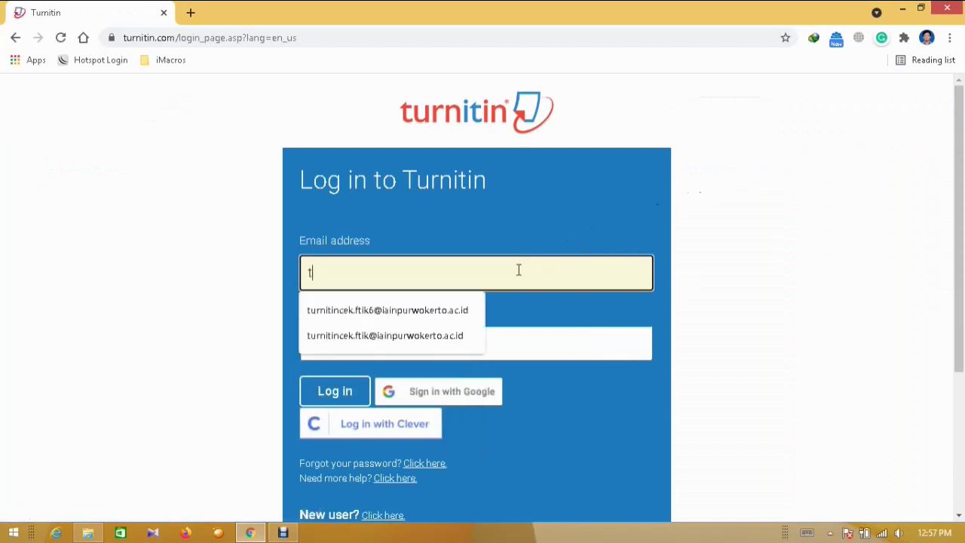
pyautogui.press('Down')
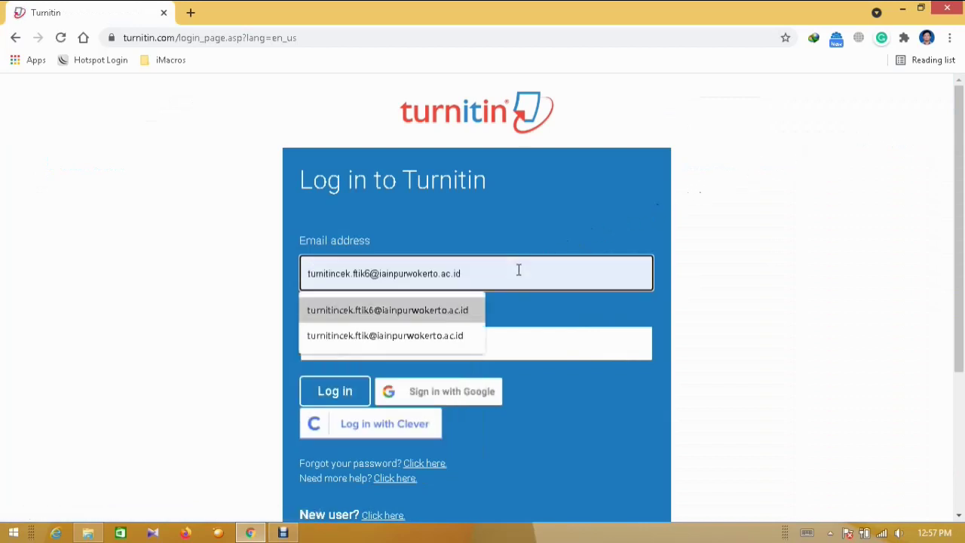
pyautogui.click(442, 309)
pyautogui.click(410, 335)
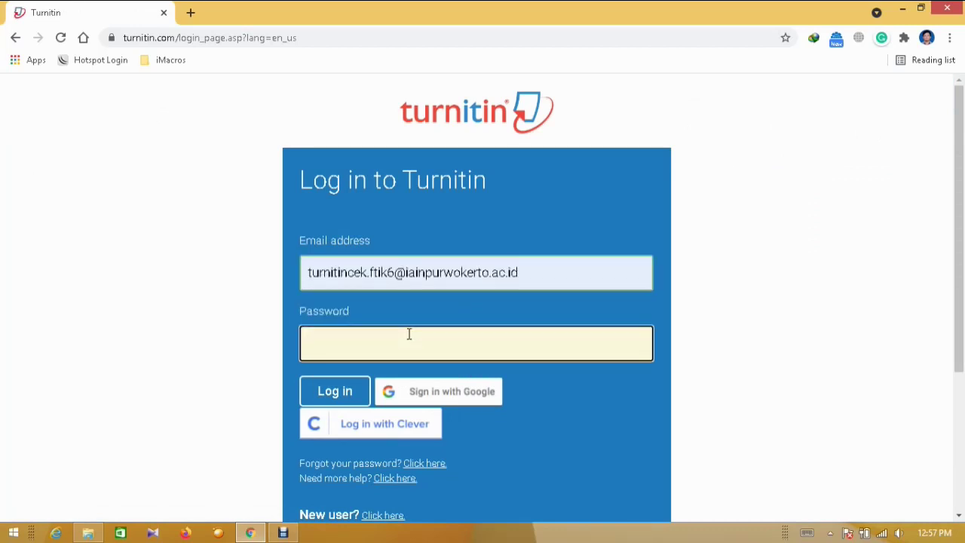
pyautogui.write('•••••••••')
pyautogui.click(347, 392)
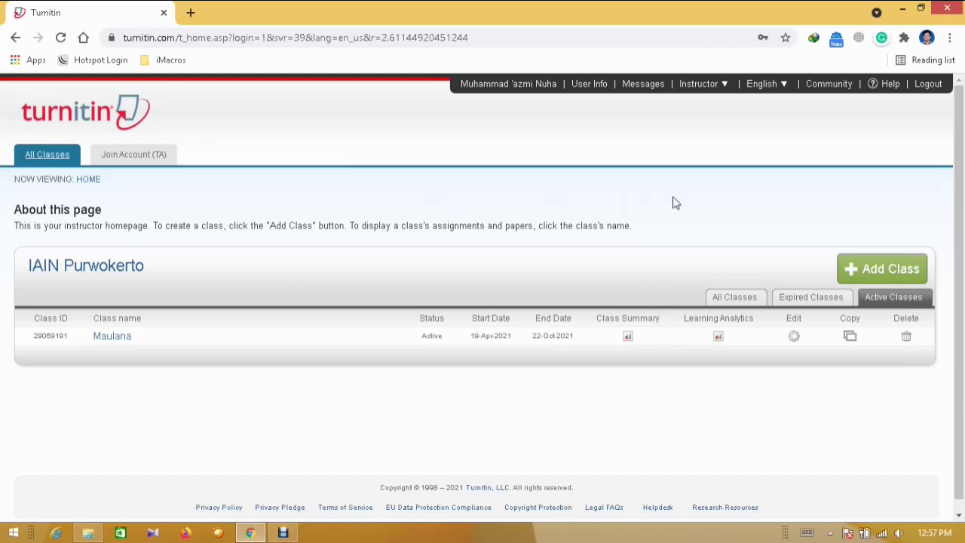
# Start a new class from the instructor homepage with Add Class
pyautogui.scroll(-1, 962, 172)
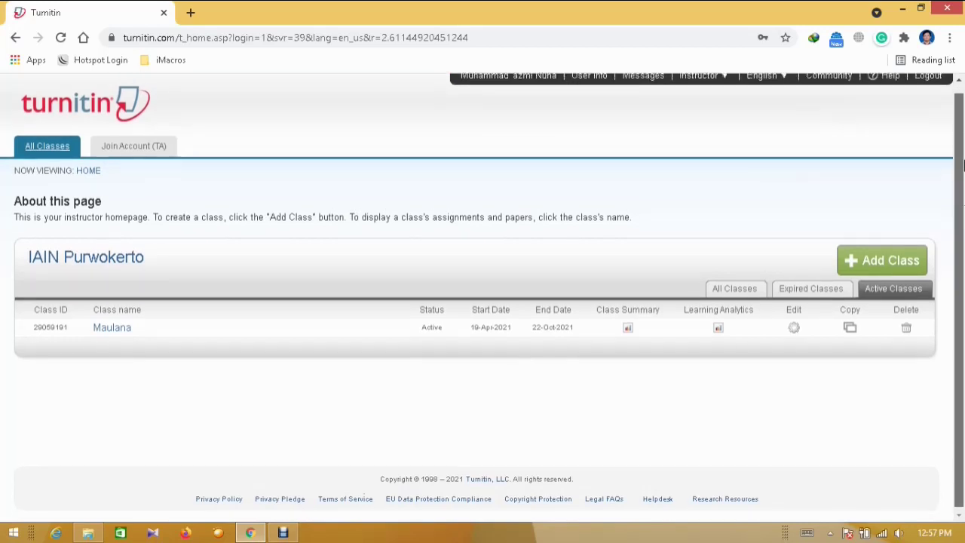
pyautogui.scroll(1, 963, 172)
pyautogui.click(884, 266)
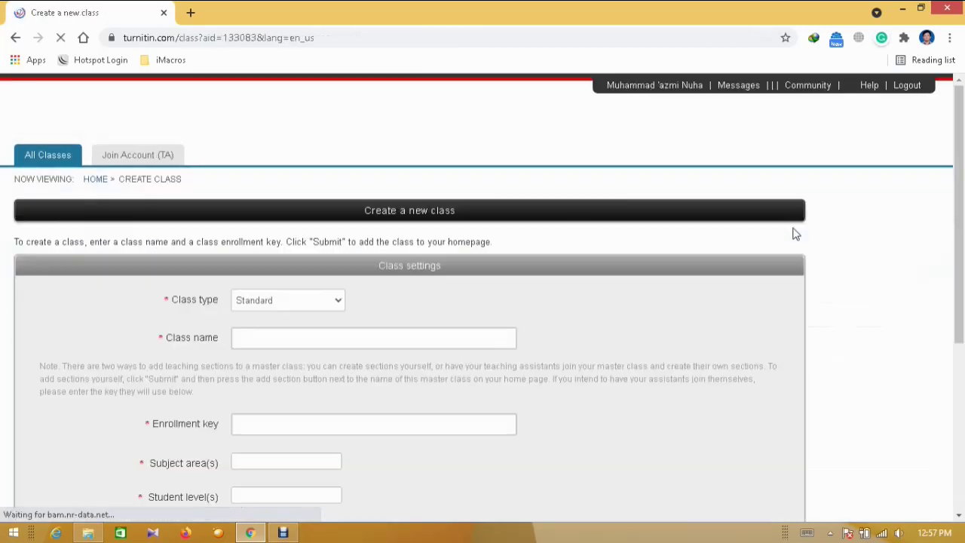
pyautogui.scroll(-1, 962, 172)
pyautogui.scroll(-2, 962, 172)
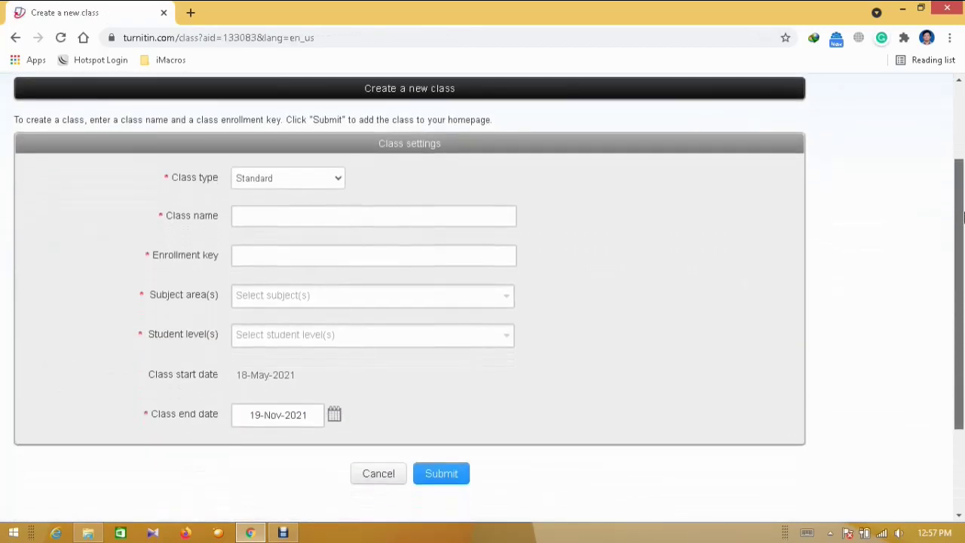
# Enter '6 PAI Statistika Pendidikan' as the class name
pyautogui.click(372, 219)
pyautogui.write('6')
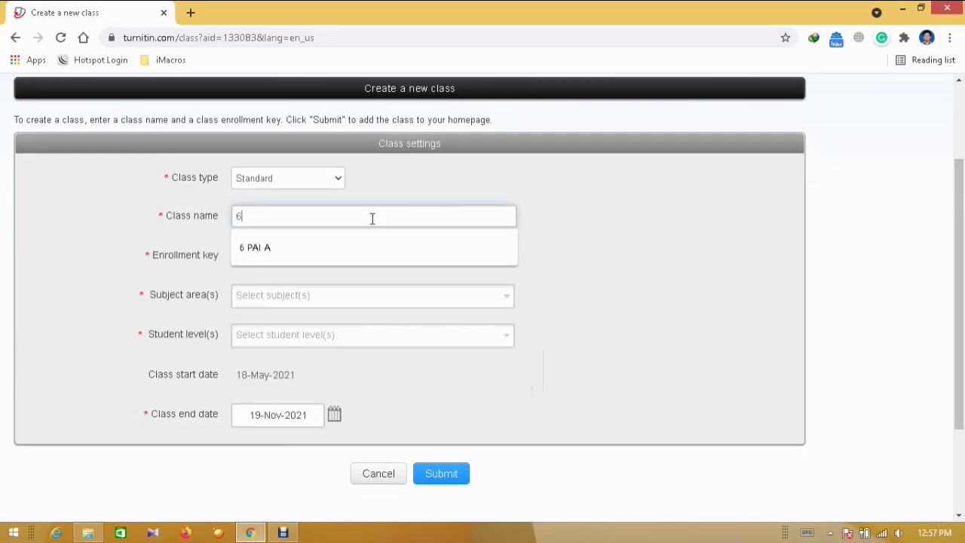
pyautogui.write(' PAI A')
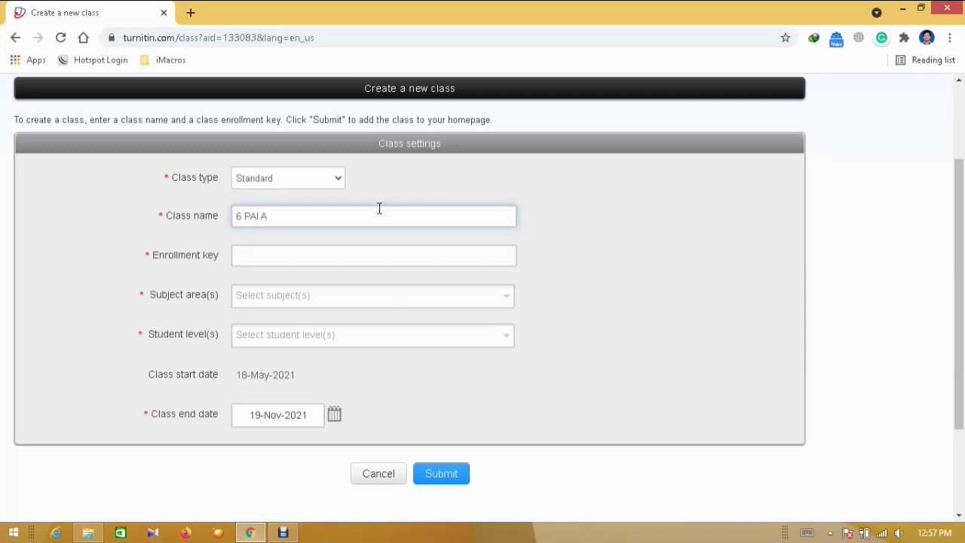
pyautogui.write('Statistika Pendidikan')
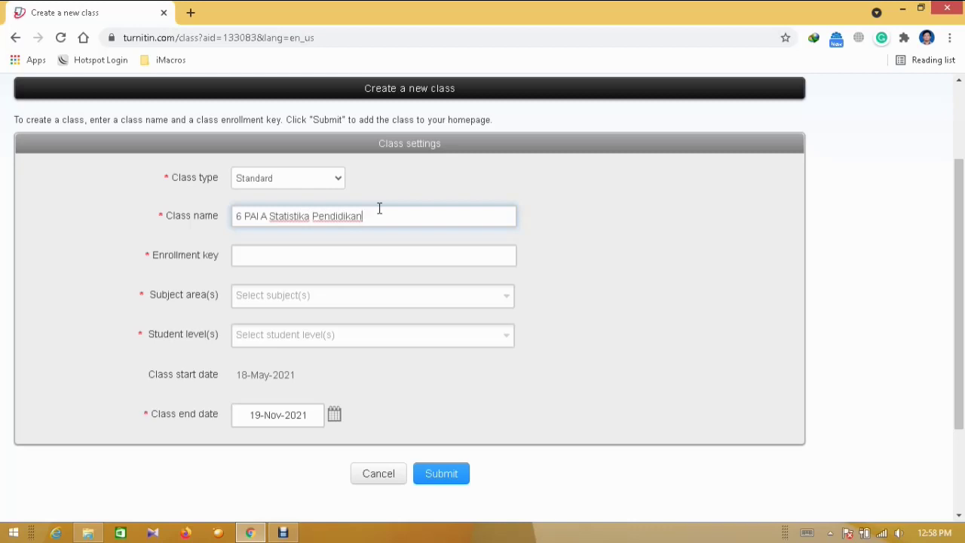
pyautogui.moveTo(381, 210); pyautogui.dragTo(233, 216)
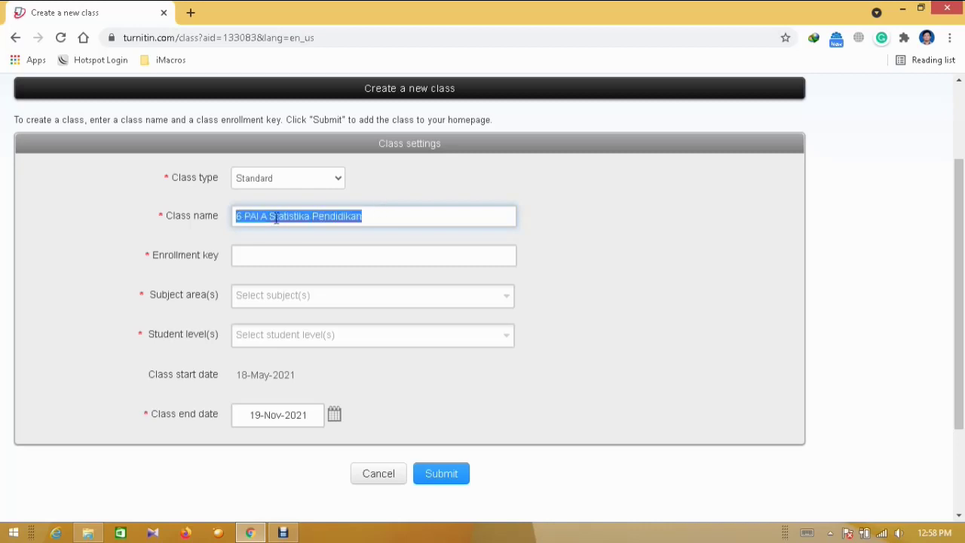
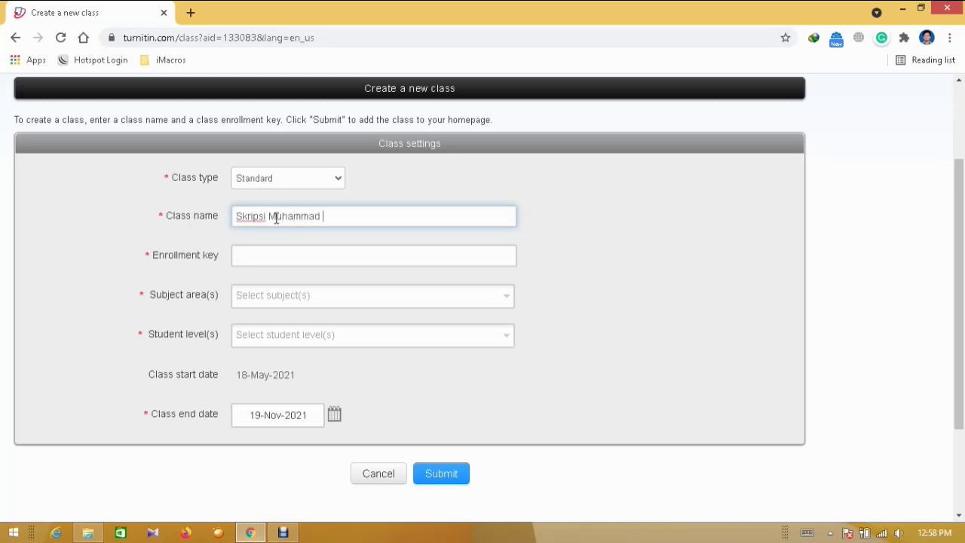
pyautogui.moveTo(384, 218); pyautogui.dragTo(229, 223)
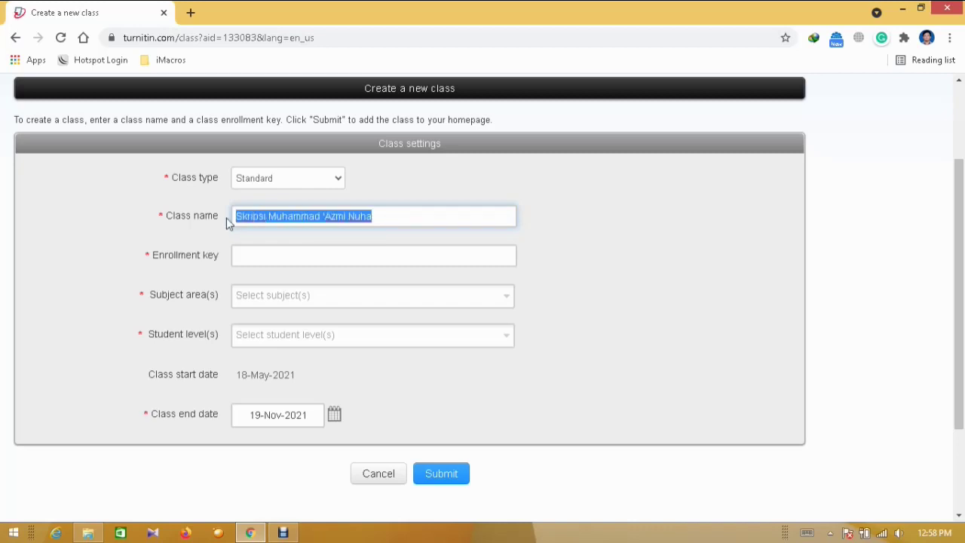
pyautogui.write('6 P')
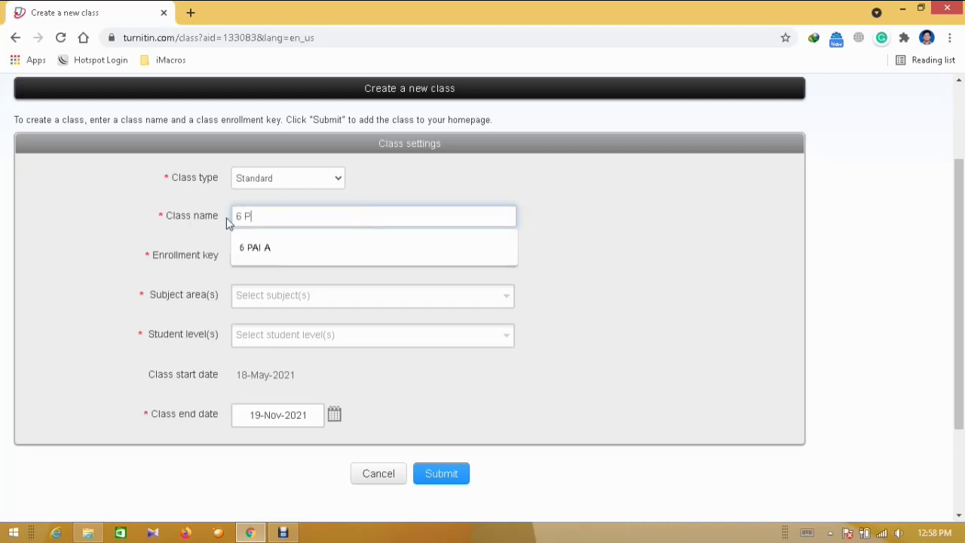
pyautogui.write('AI Statistika Pendidikan')
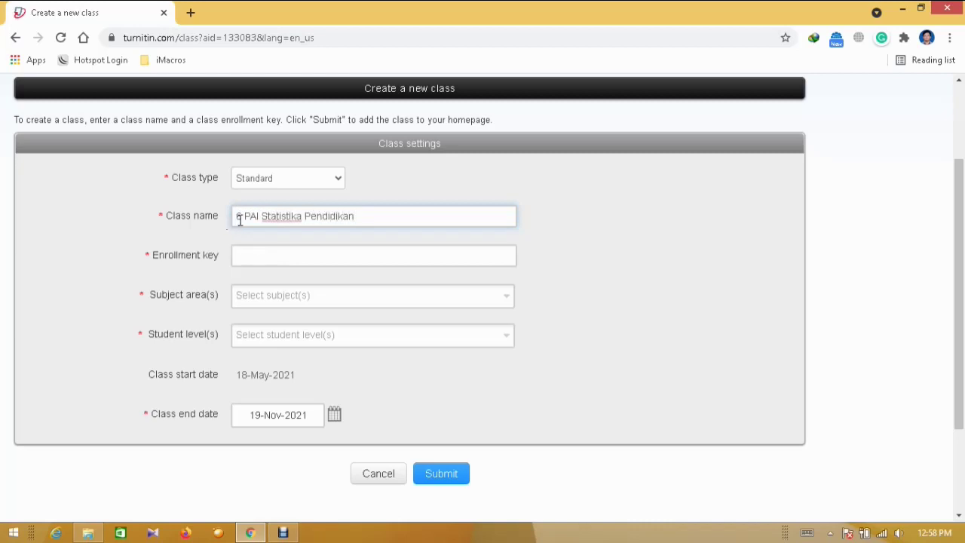
# Enter the class enrollment key, and choose subject area Social Studies and student level Undergraduate
pyautogui.click(273, 250)
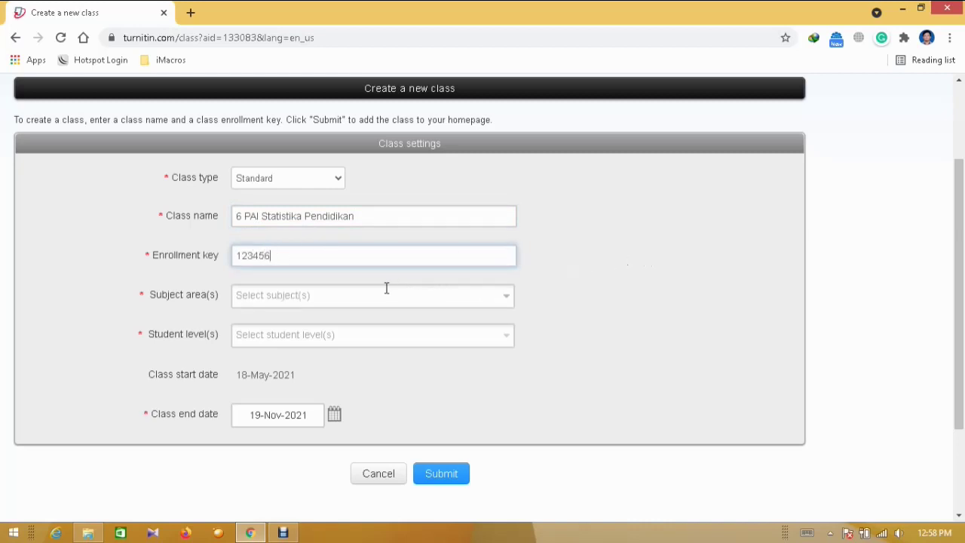
pyautogui.click(303, 296)
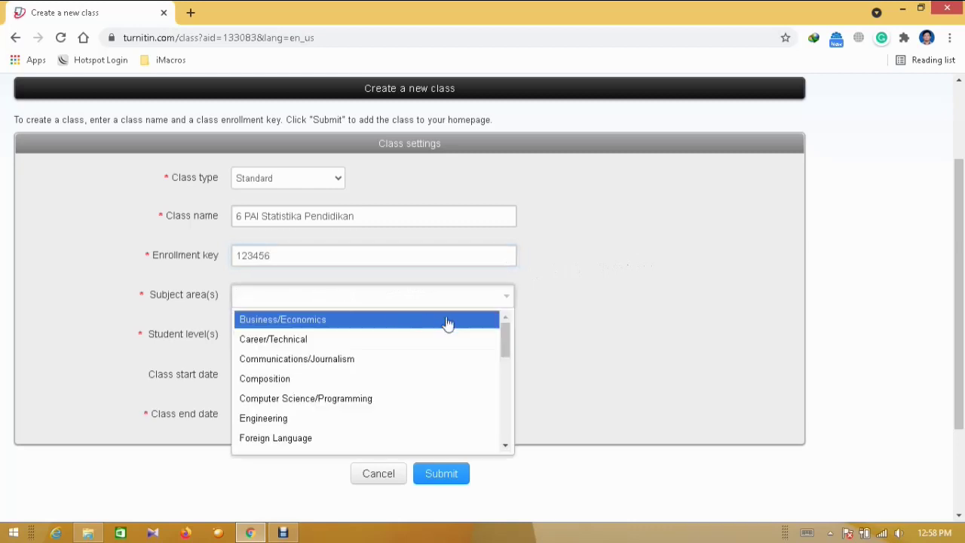
pyautogui.moveTo(503, 333); pyautogui.dragTo(507, 423)
pyautogui.click(384, 402)
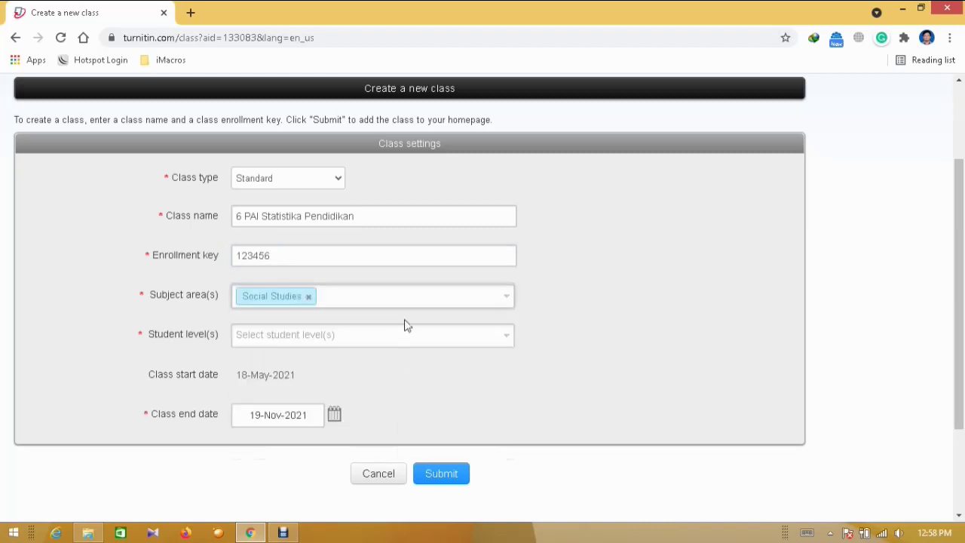
pyautogui.click(335, 336)
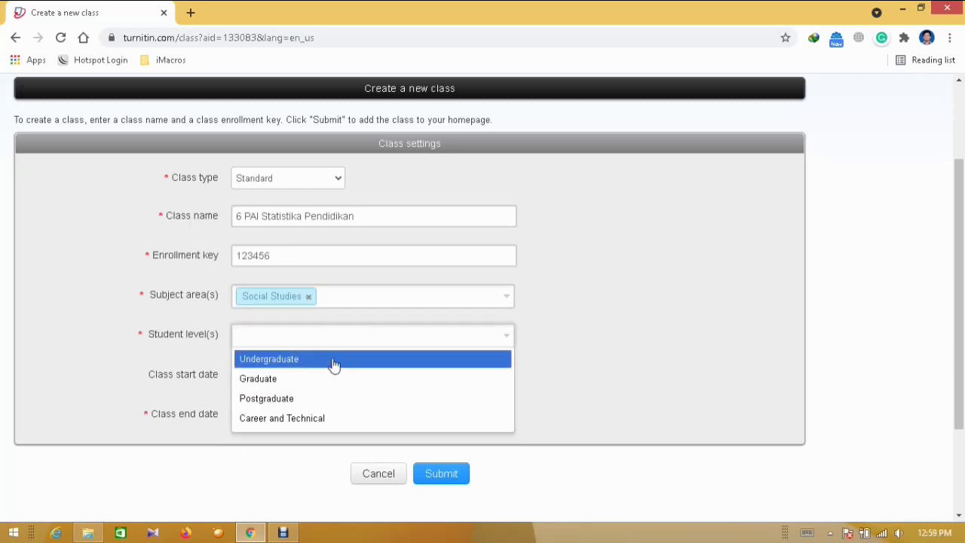
pyautogui.click(335, 365)
pyautogui.scroll(-1, 962, 260)
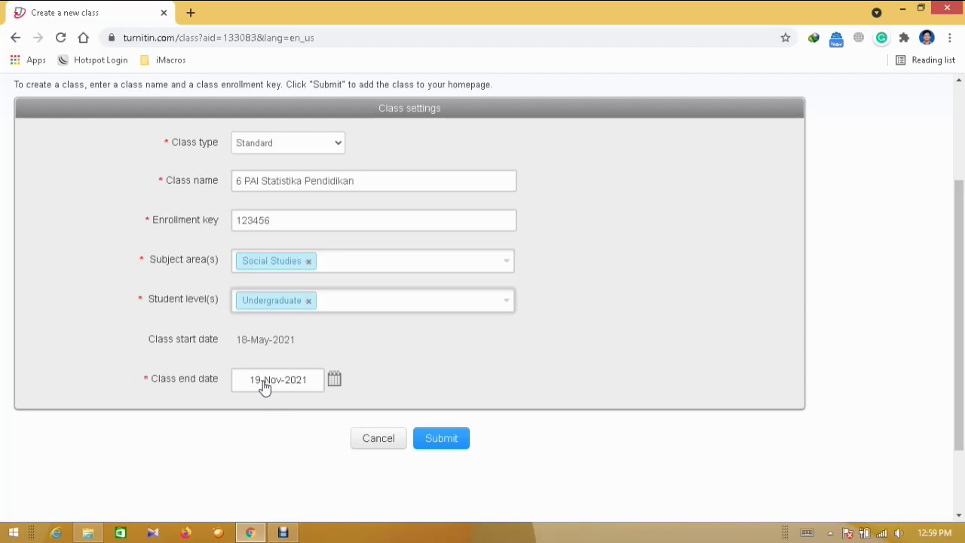
# Submit the new class settings and continue past the Class created confirmation
pyautogui.click(456, 439)
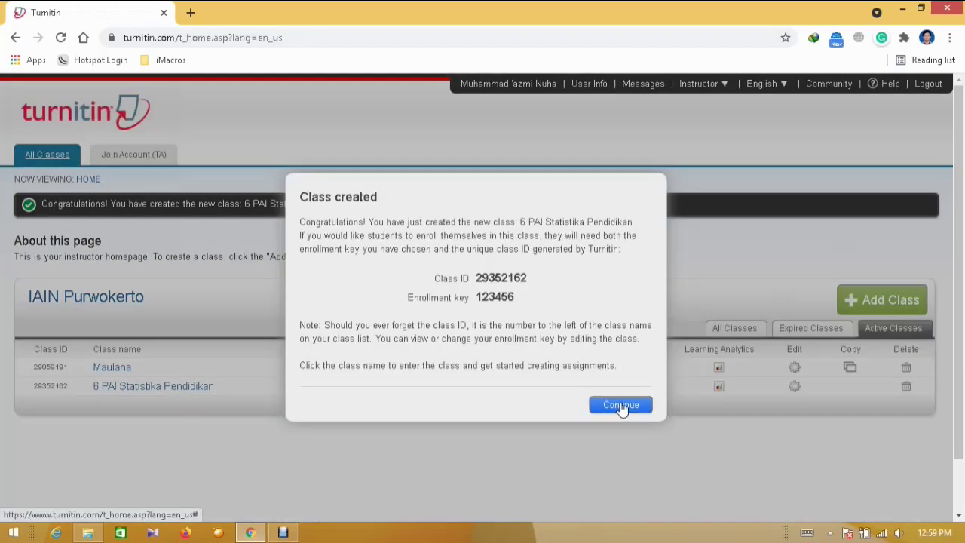
pyautogui.click(621, 406)
pyautogui.scroll(-1, 226, 347)
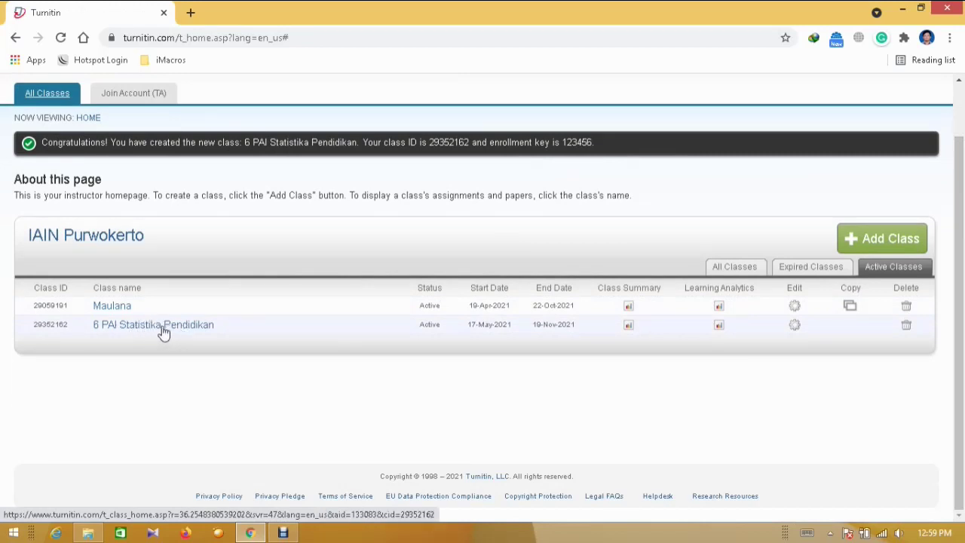
pyautogui.scroll(2, 961, 293)
pyautogui.scroll(-2, 961, 293)
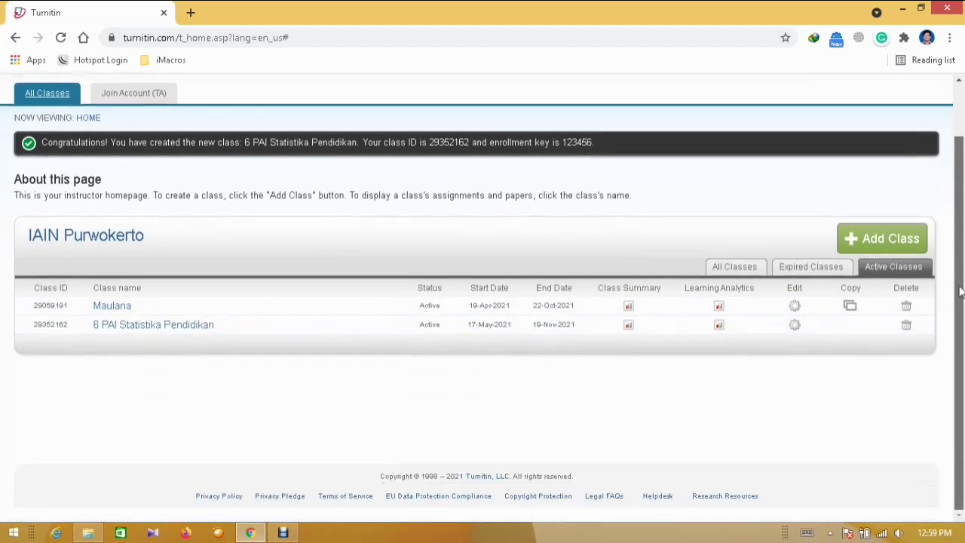
# Open the 6 PAI Statistika Pendidikan class and start a new assignment
pyautogui.click(194, 333)
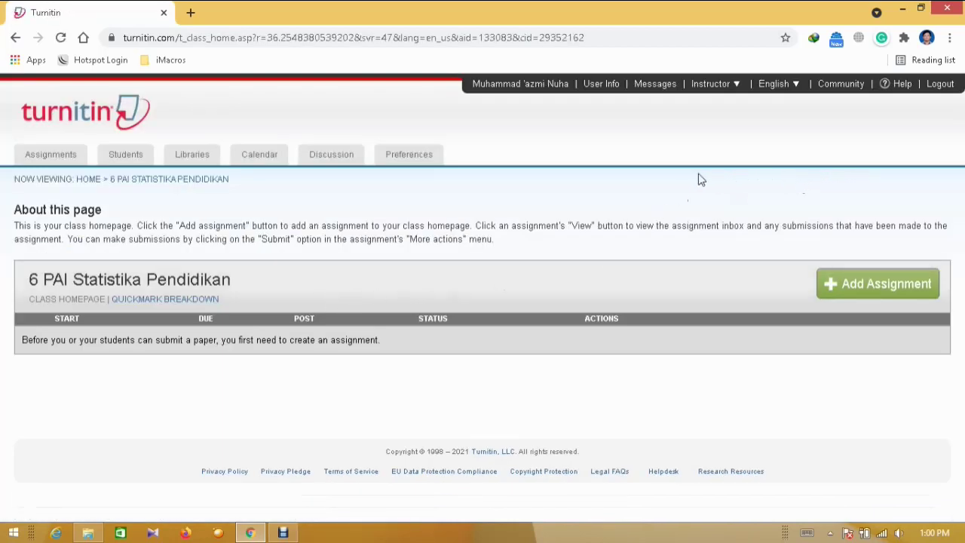
pyautogui.click(866, 290)
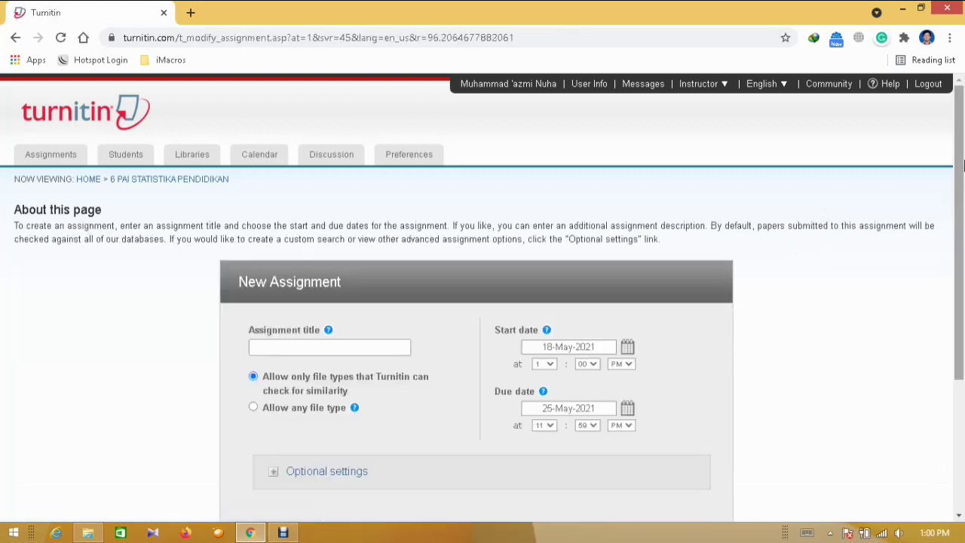
# Fill the assignment title with the autofill suggestion '6 PAI Statistika Pendidikan'
pyautogui.scroll(-2, 603, 302)
pyautogui.click(394, 260)
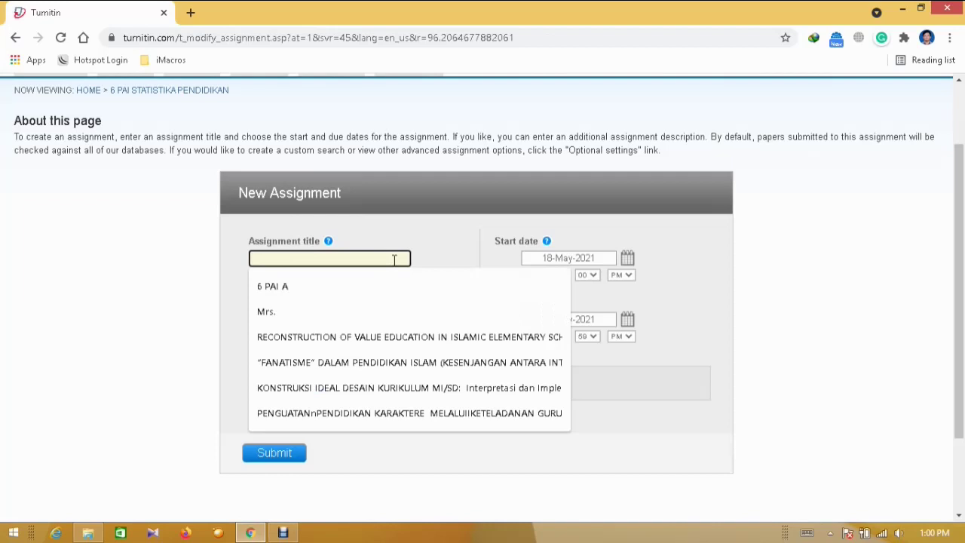
pyautogui.write('6 ')
pyautogui.write('PAI Statistika Pendidikan')
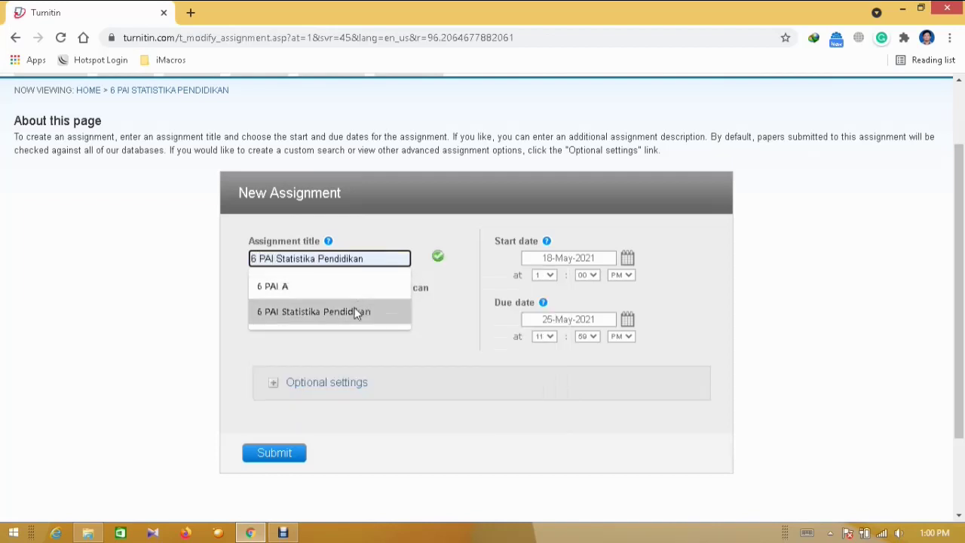
pyautogui.click(355, 312)
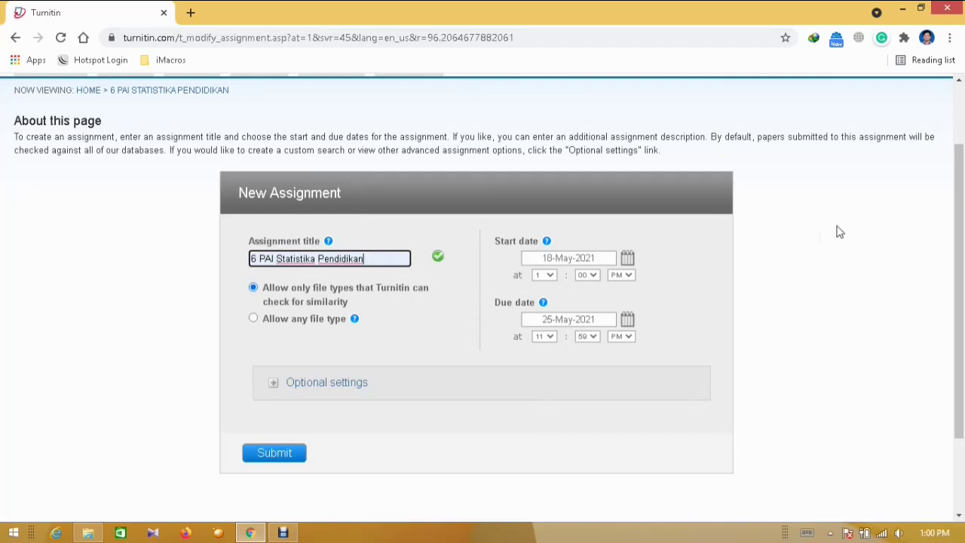
pyautogui.scroll(-1, 963, 194)
pyautogui.scroll(-1, 963, 194)
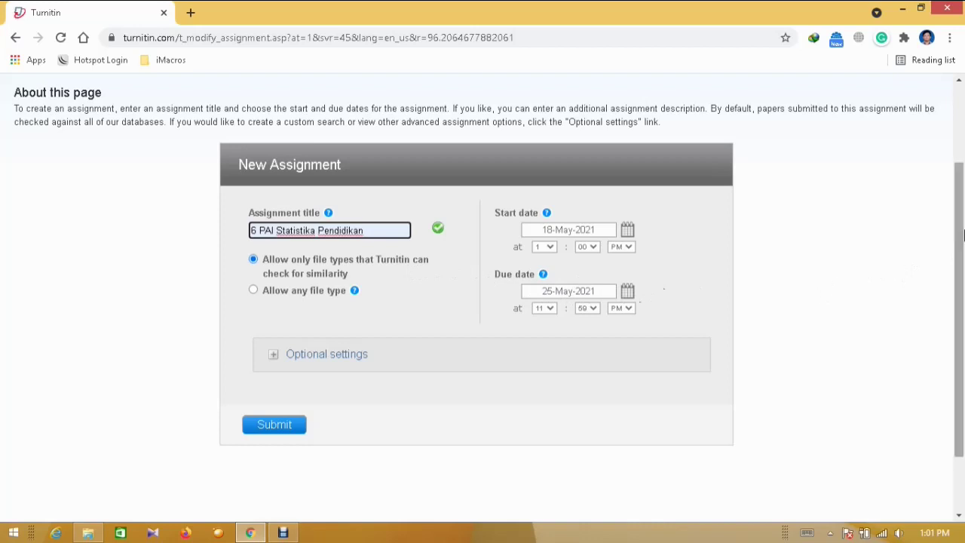
pyautogui.scroll(-2, 679, 256)
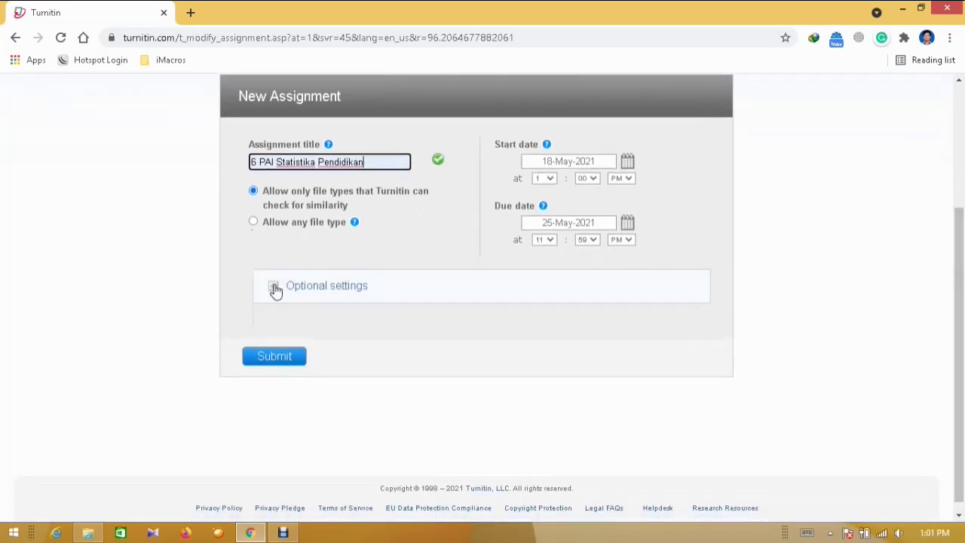
pyautogui.click(275, 288)
# Expand the assignment's optional settings and scroll through the Similarity Report options
pyautogui.click(275, 288)
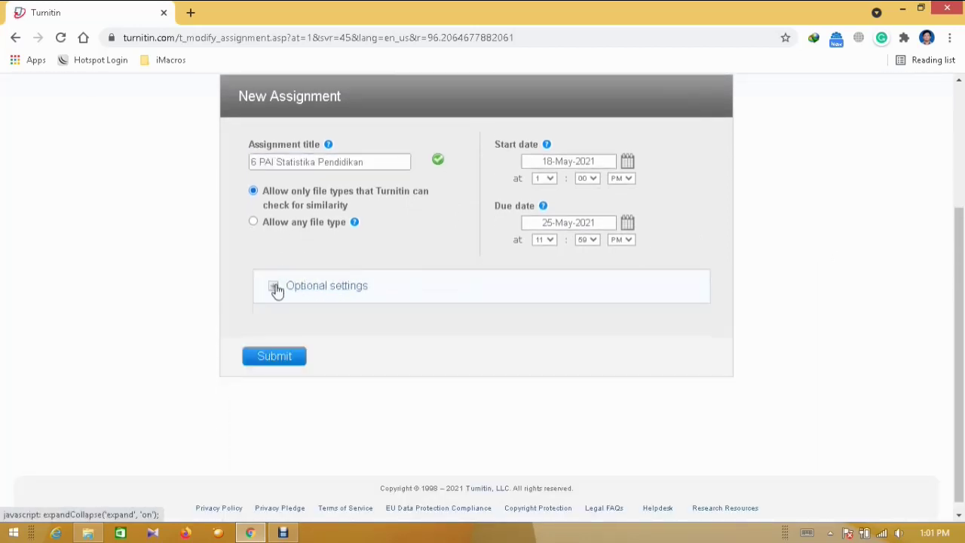
pyautogui.click(275, 288)
pyautogui.scroll(-2, 961, 235)
pyautogui.moveTo(963, 235); pyautogui.dragTo(963, 320)
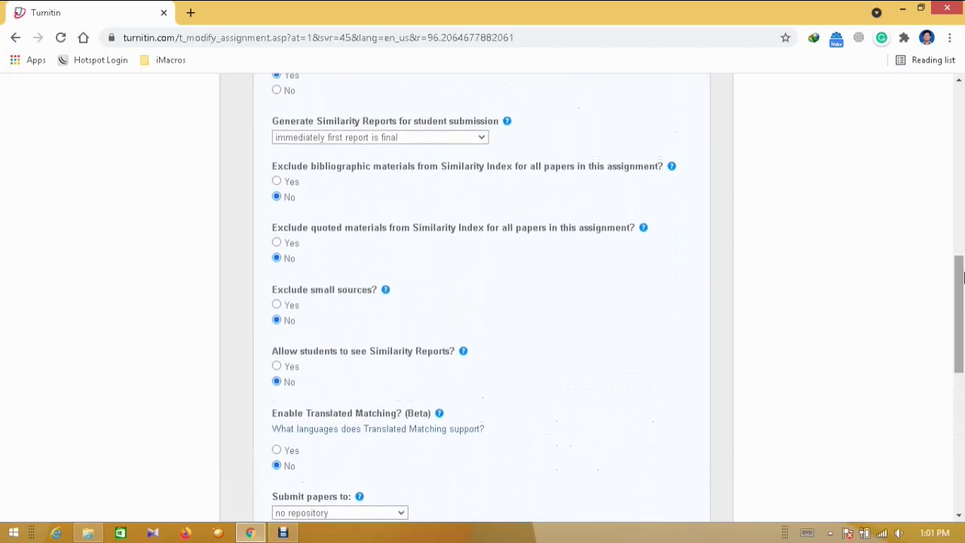
pyautogui.scroll(3, 861, 317)
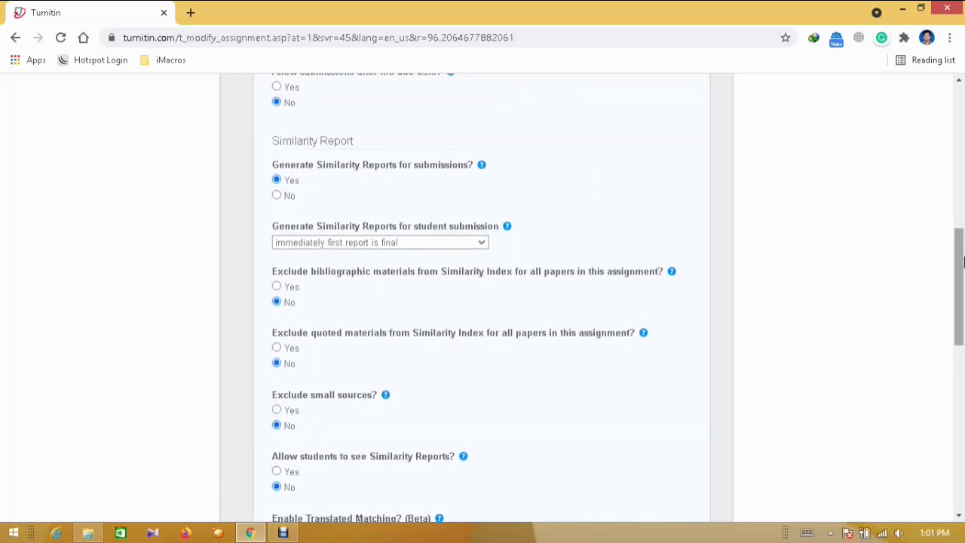
pyautogui.scroll(-2, 679, 302)
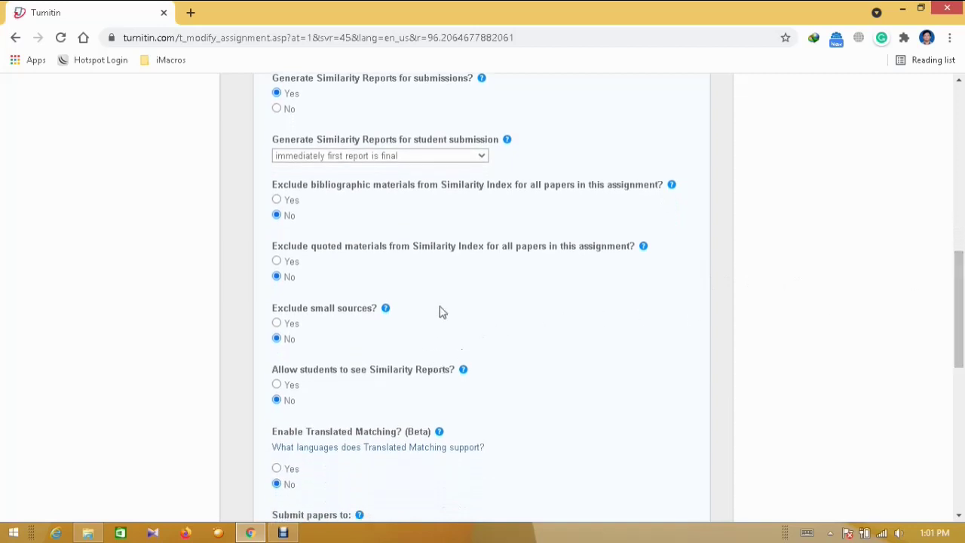
pyautogui.moveTo(943, 296); pyautogui.dragTo(963, 239)
pyautogui.click(879, 222)
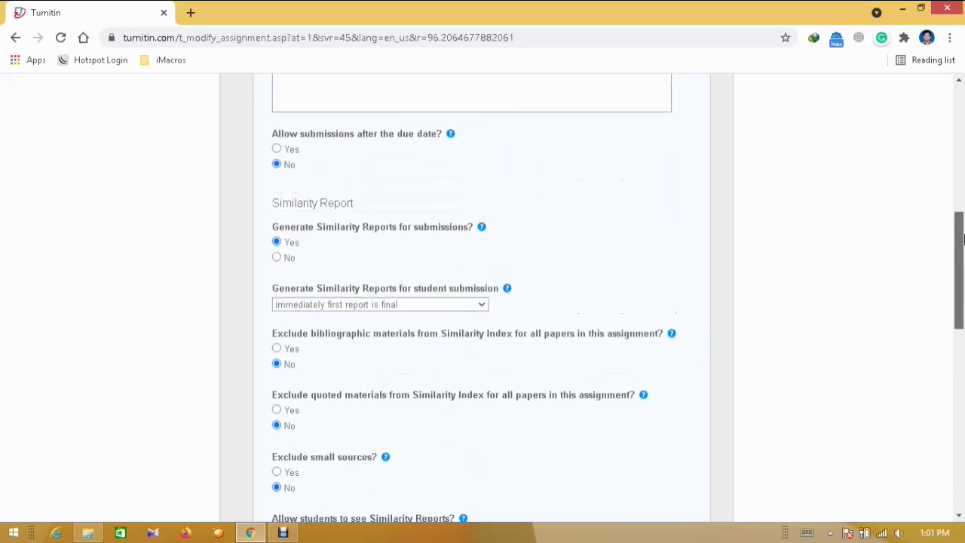
pyautogui.moveTo(962, 239); pyautogui.dragTo(962, 248)
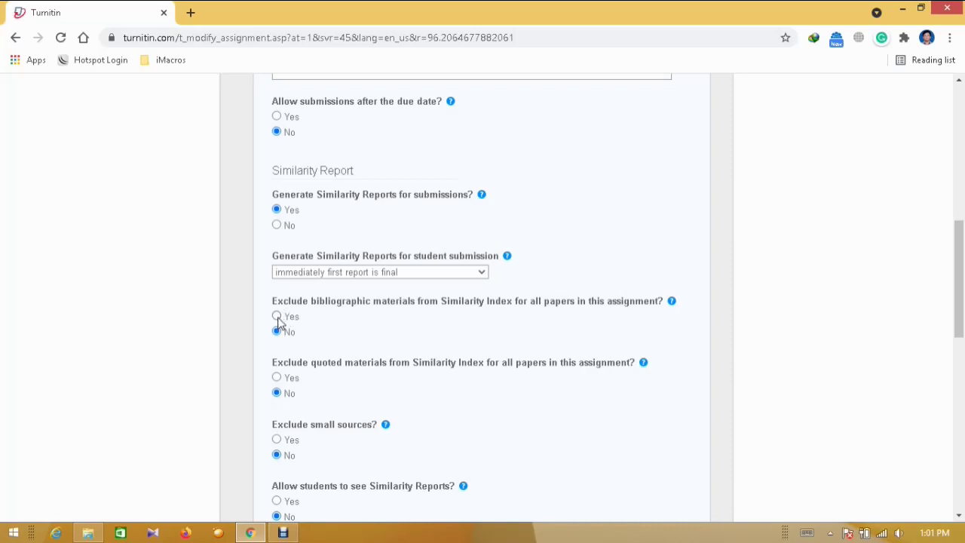
# Keep bibliographic materials included by switching the exclusion option from Yes back to No
pyautogui.click(277, 317)
pyautogui.click(278, 332)
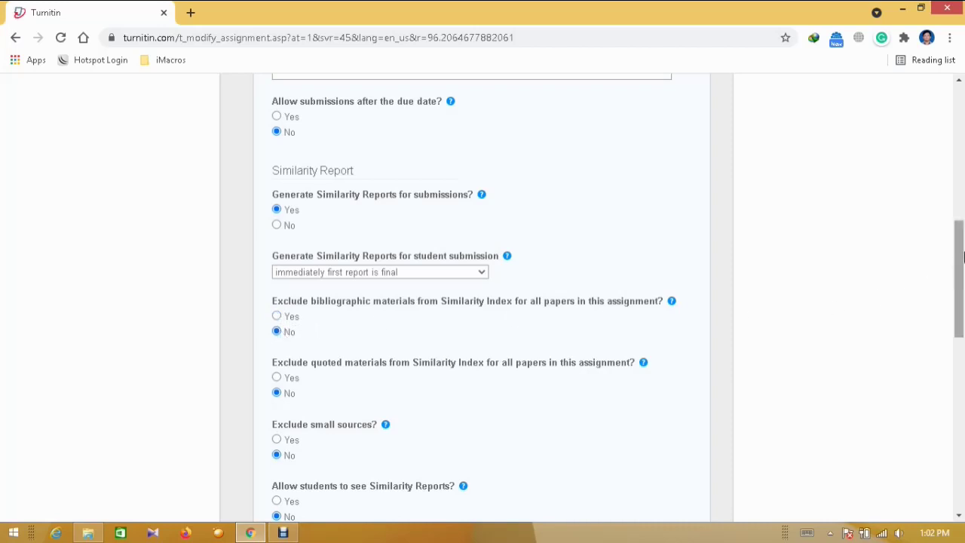
pyautogui.scroll(-1, 958, 271)
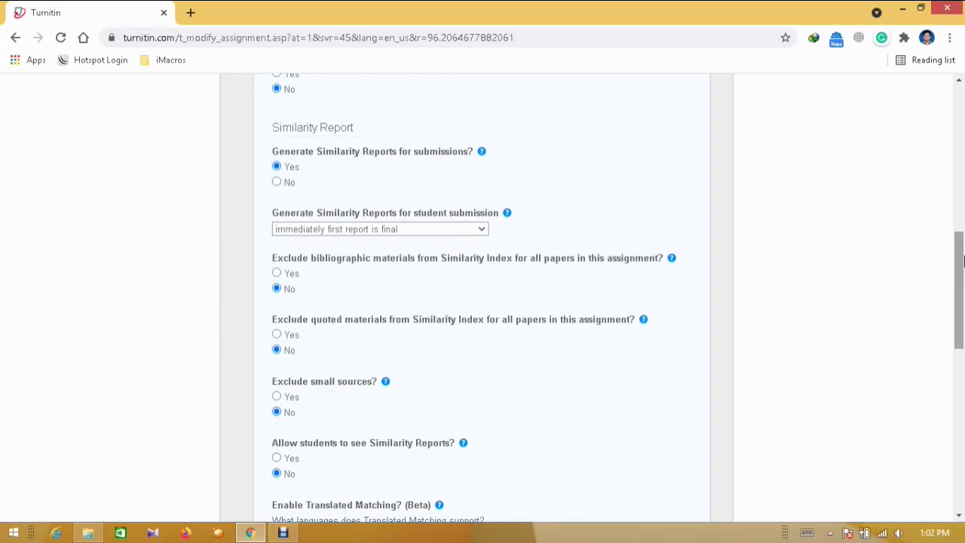
pyautogui.moveTo(961, 262); pyautogui.dragTo(959, 375)
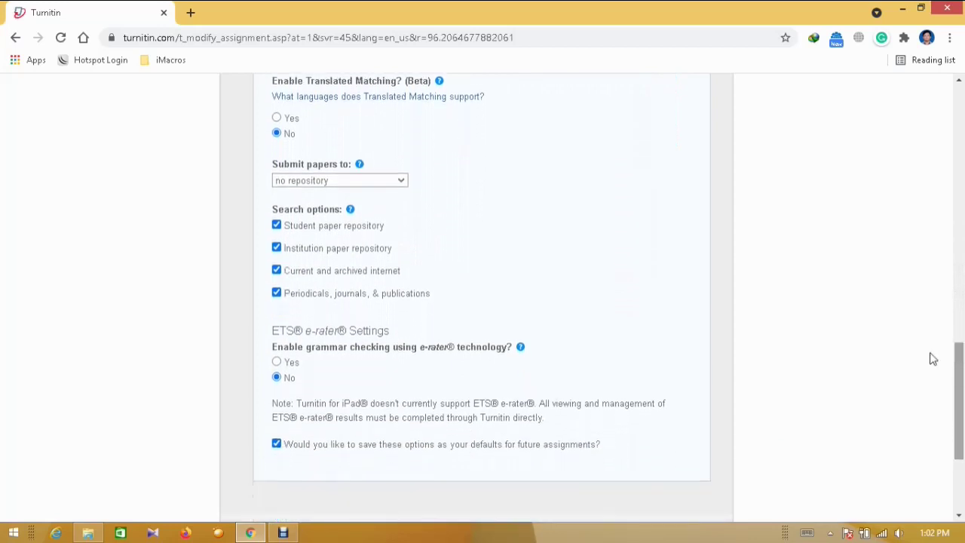
pyautogui.click(397, 184)
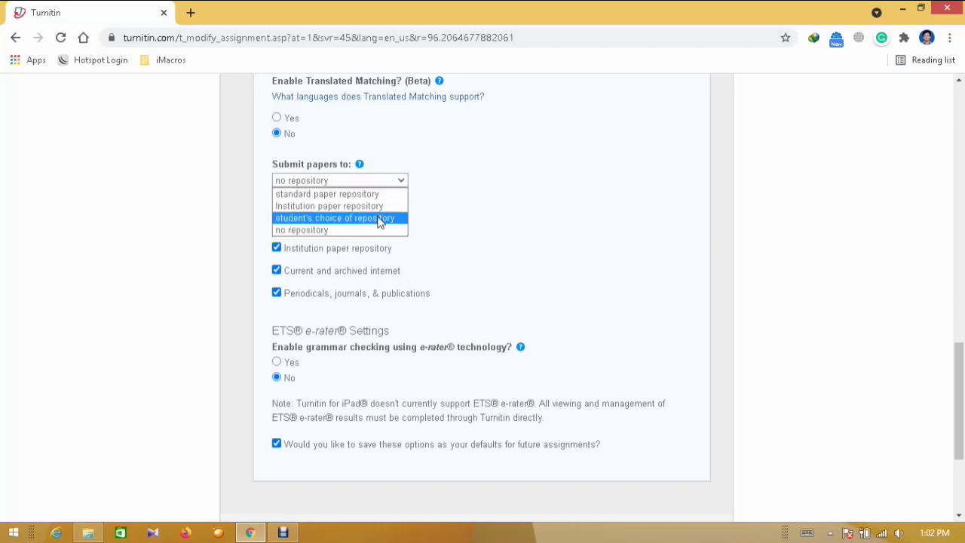
pyautogui.click(352, 230)
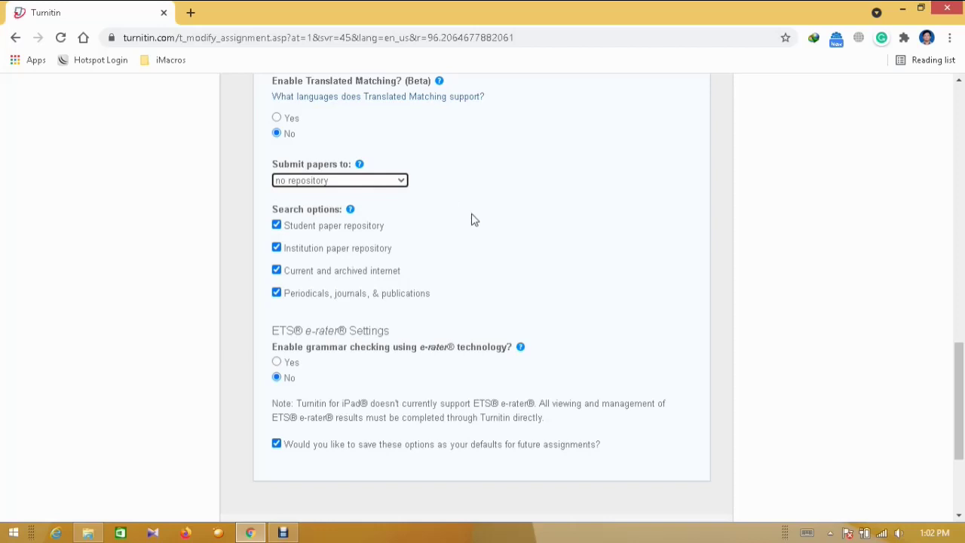
pyautogui.click(384, 181)
pyautogui.click(352, 229)
pyautogui.click(384, 182)
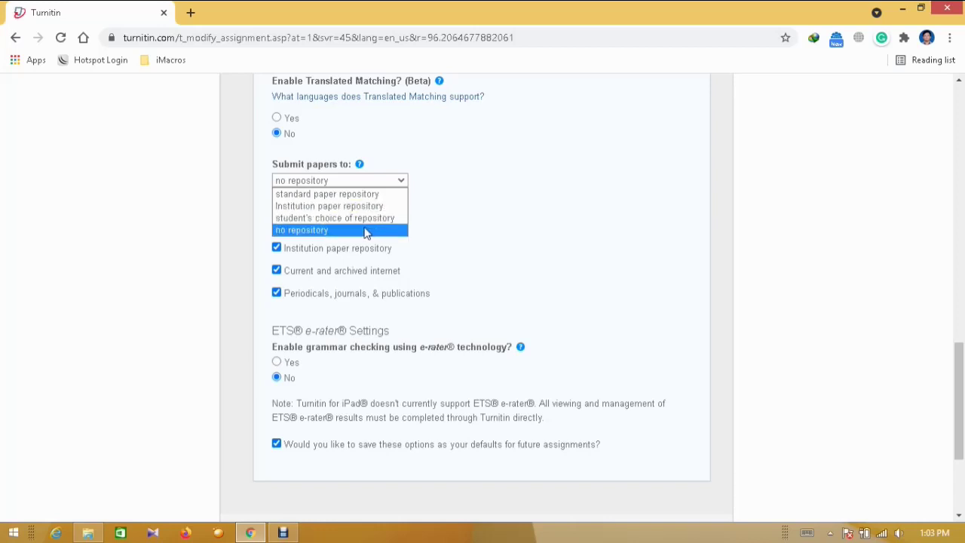
pyautogui.click(371, 231)
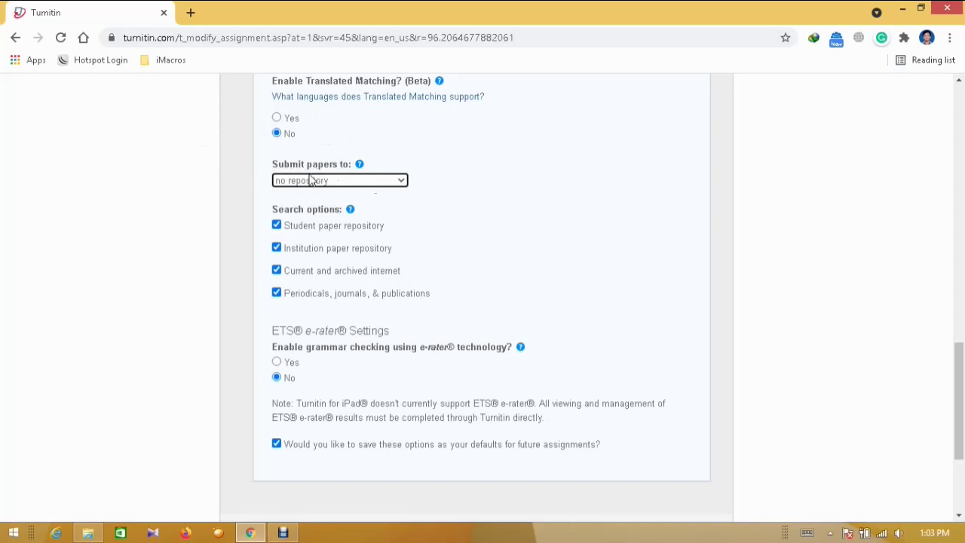
pyautogui.scroll(-3, 857, 422)
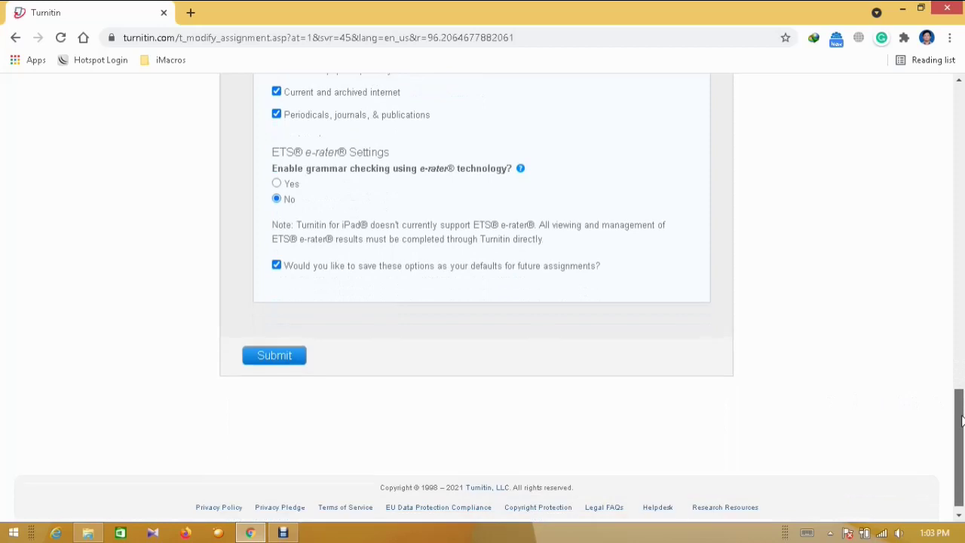
# Submit the assignment settings so the PAPER assignment, due 25-May-2021, appears in the class
pyautogui.click(290, 354)
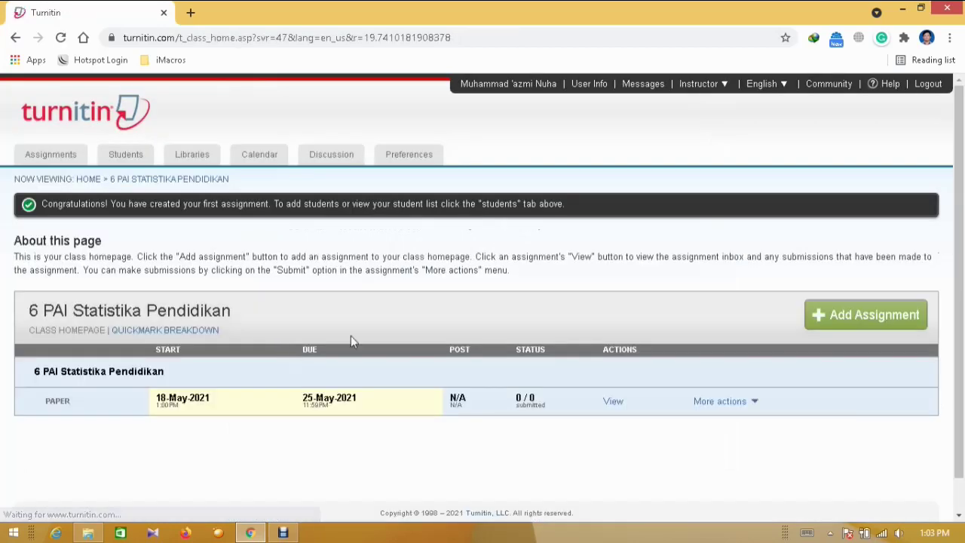
pyautogui.scroll(-1, 961, 230)
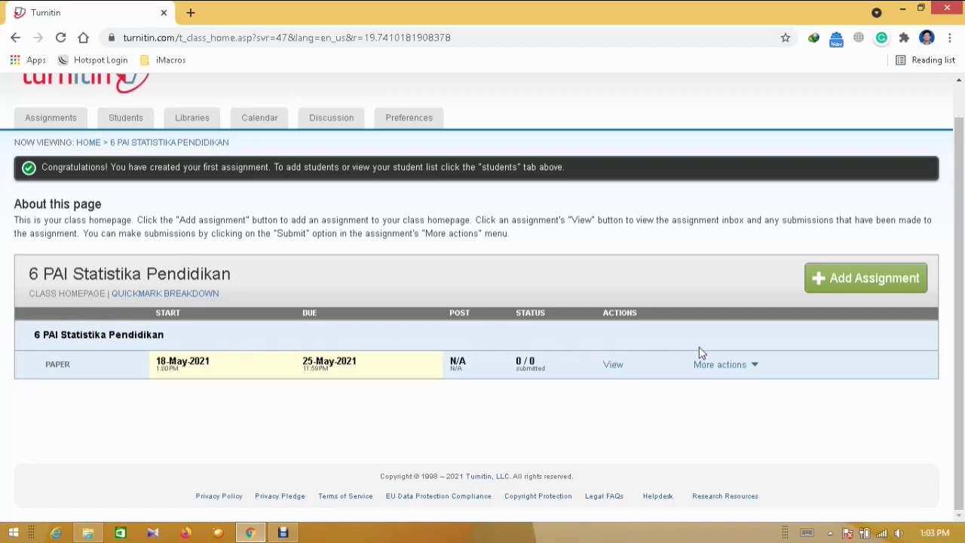
# Open the Submit Paper page for the assignment from its actions menu
pyautogui.click(756, 369)
pyautogui.click(691, 399)
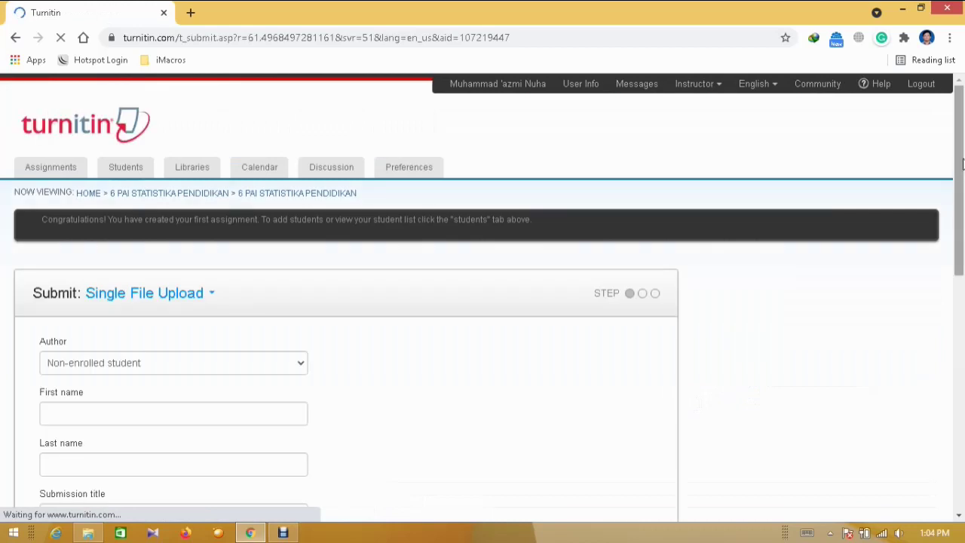
pyautogui.scroll(-2, 963, 215)
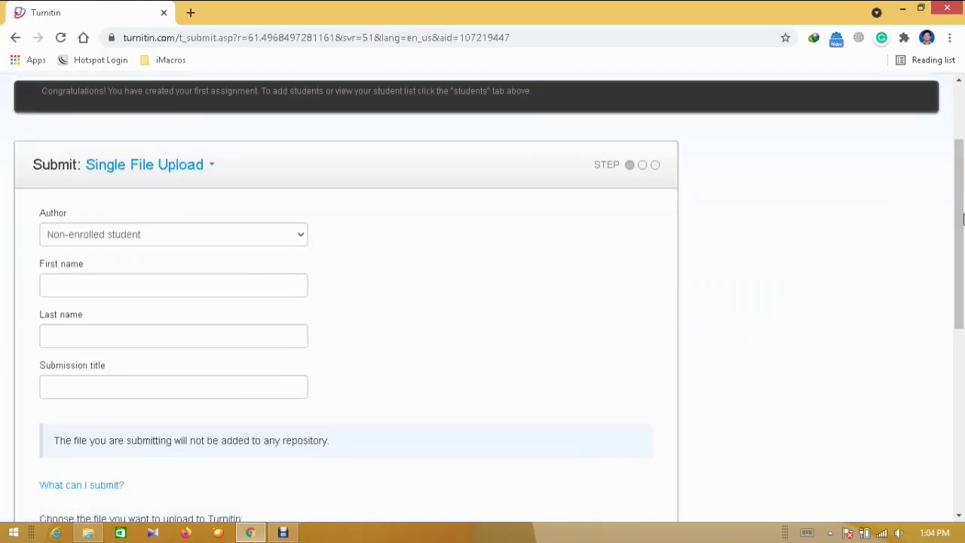
# Change the submit method to Zip File Upload and read its requirements
pyautogui.click(202, 166)
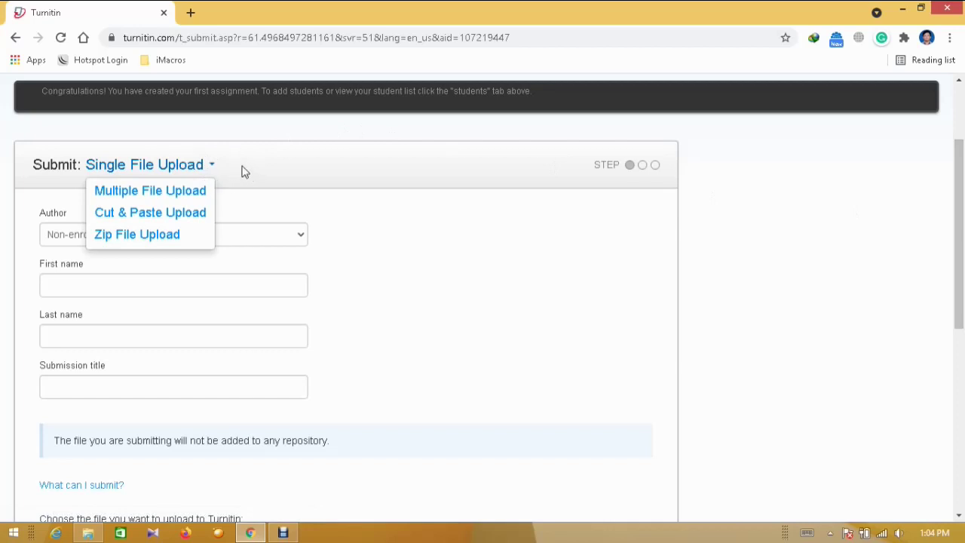
pyautogui.click(167, 235)
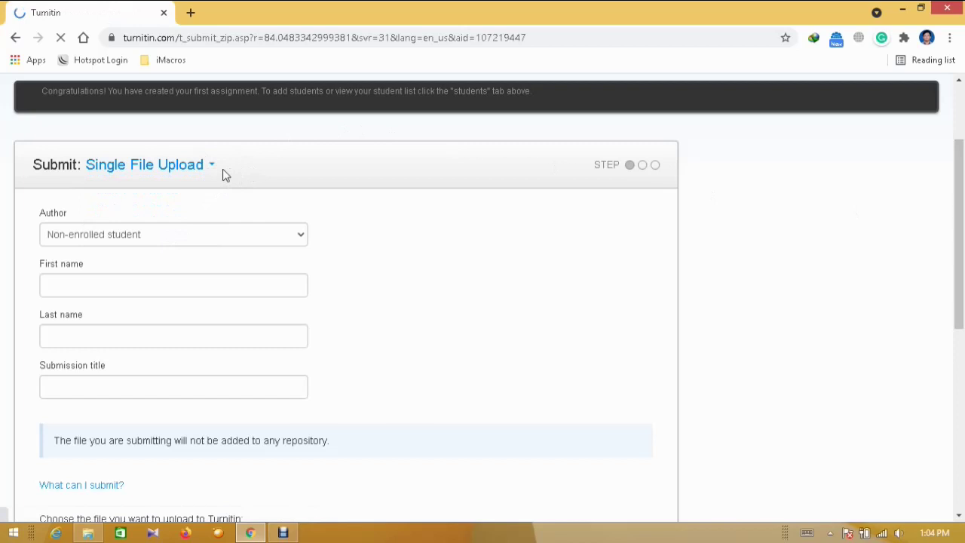
pyautogui.moveTo(962, 138); pyautogui.dragTo(963, 202)
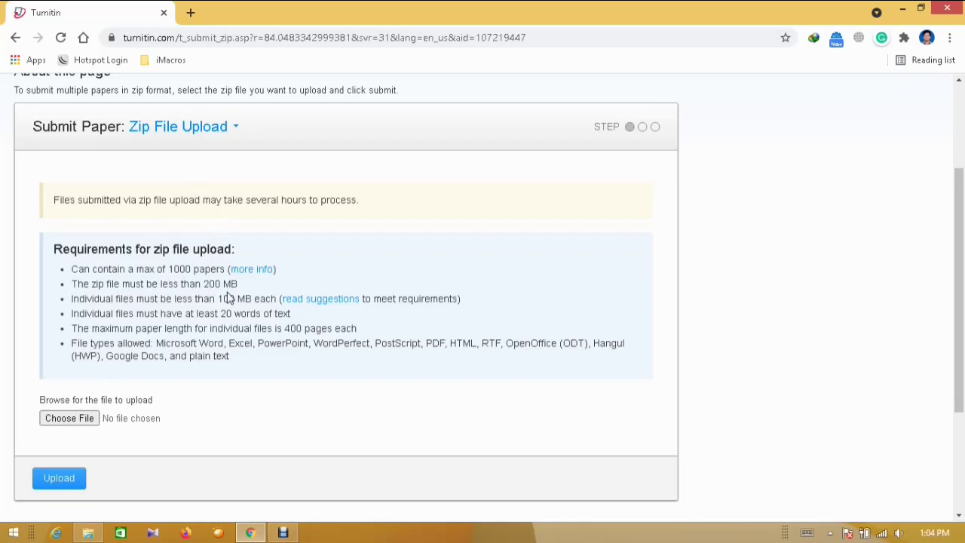
pyautogui.scroll(1, 959, 290)
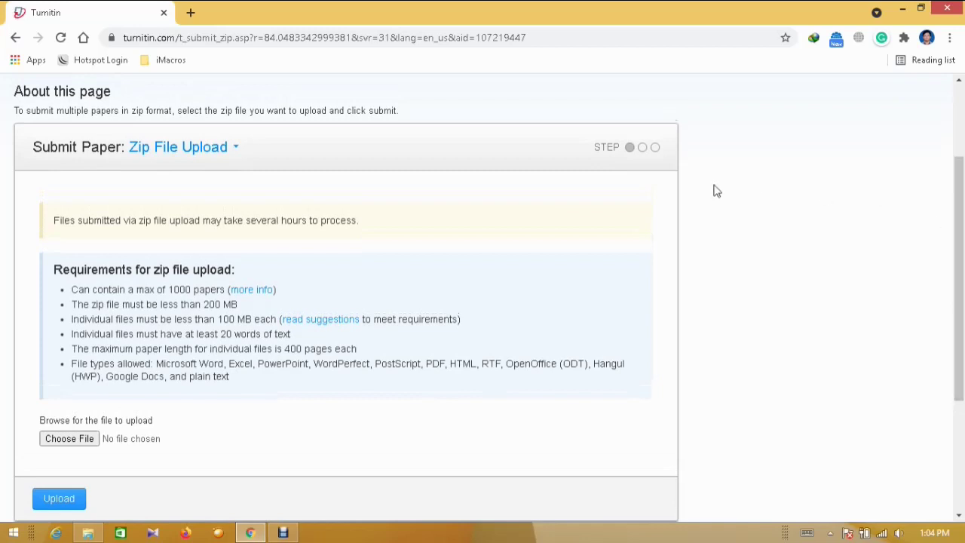
pyautogui.click(214, 154)
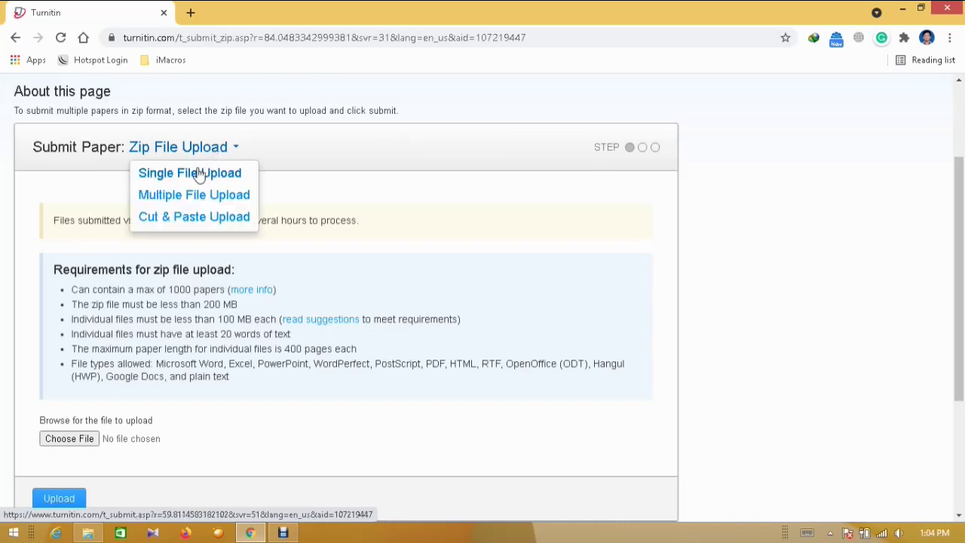
# Switch to Single File Upload and enter the author's first and last name
pyautogui.click(198, 174)
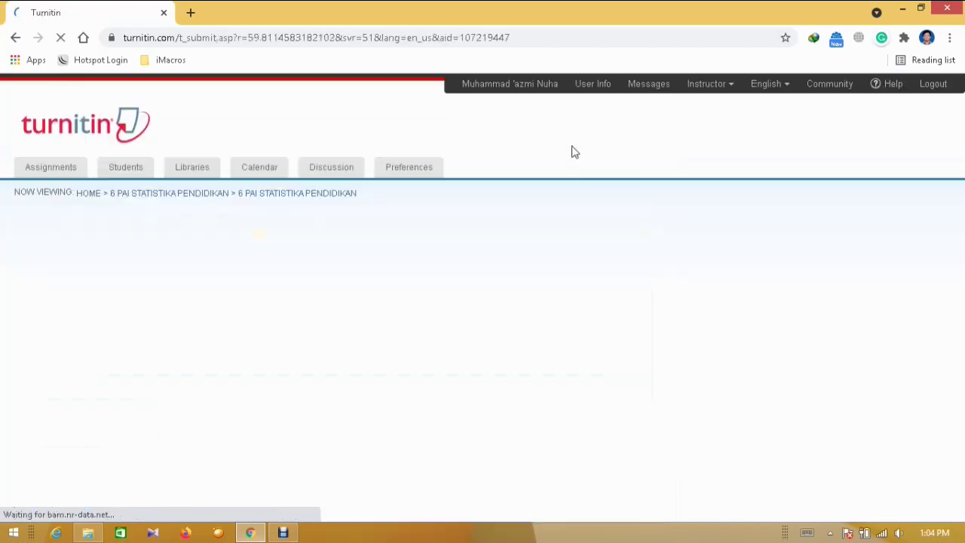
pyautogui.moveTo(964, 169); pyautogui.dragTo(962, 245)
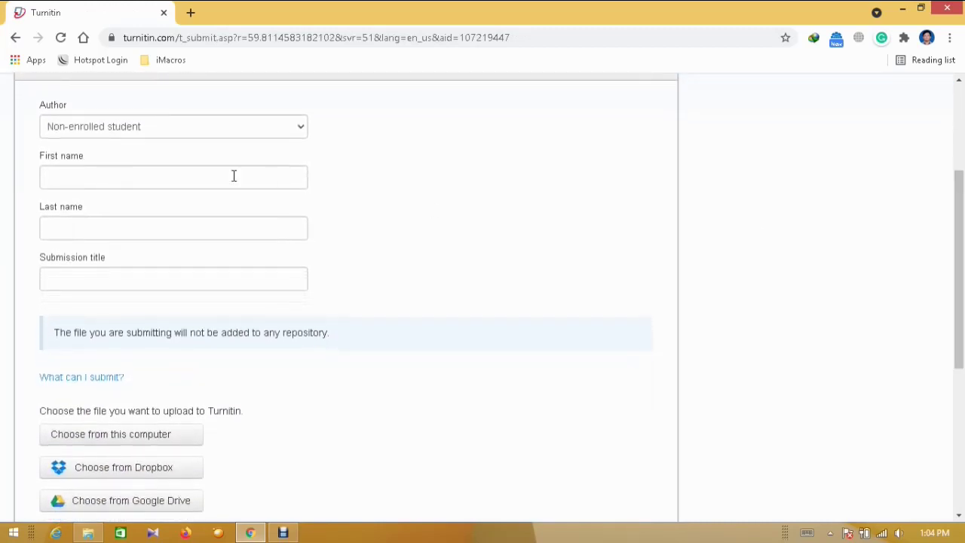
pyautogui.click(152, 179)
pyautogui.write('Muha')
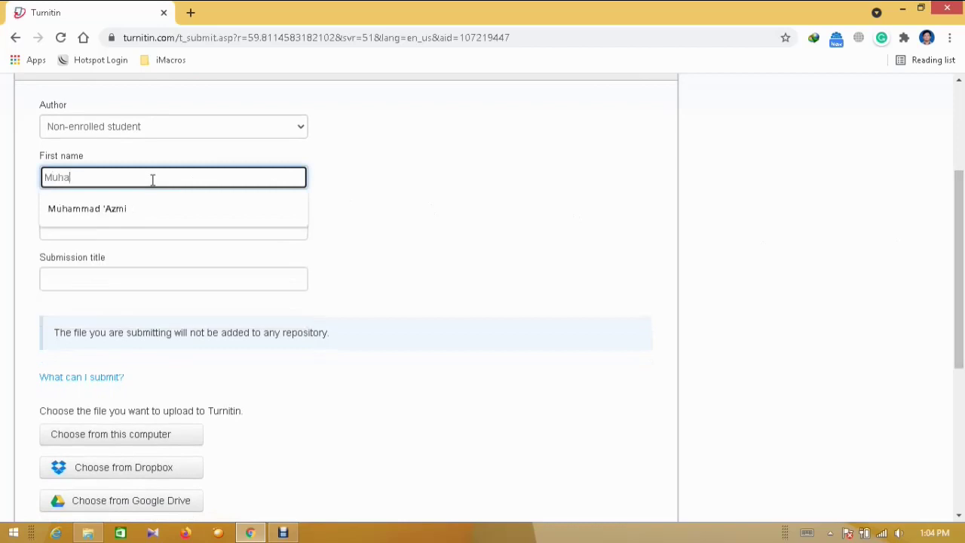
pyautogui.press('Down')
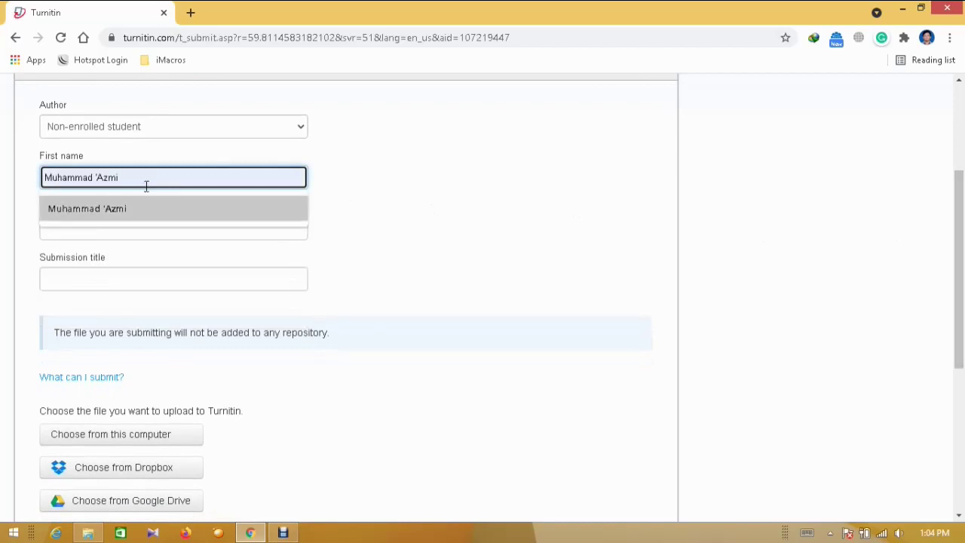
pyautogui.click(143, 211)
pyautogui.click(121, 220)
pyautogui.write('Nuha')
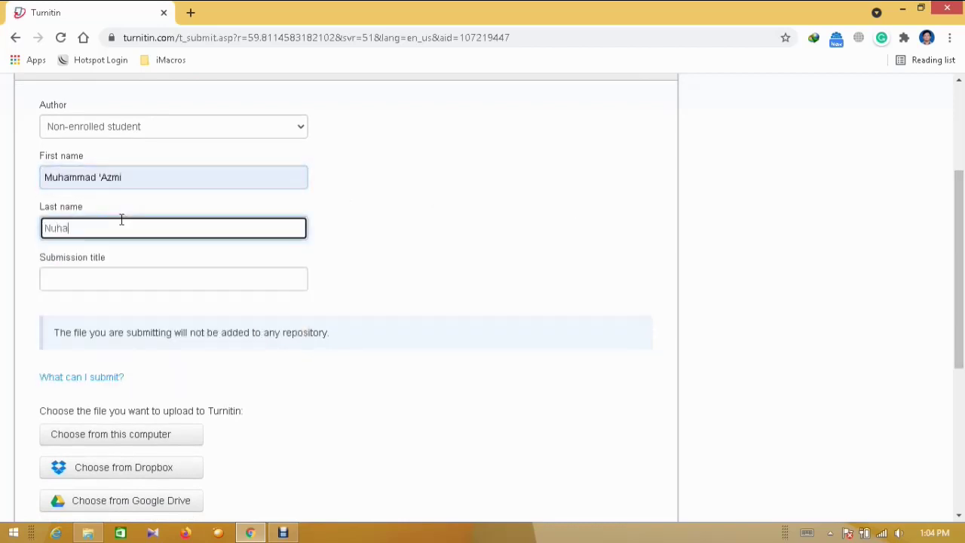
# Enter the submission title 'Artikel' and choose to upload the paper from this computer
pyautogui.click(106, 268)
pyautogui.write('Artikel')
pyautogui.click(903, 305)
pyautogui.moveTo(961, 237); pyautogui.dragTo(959, 296)
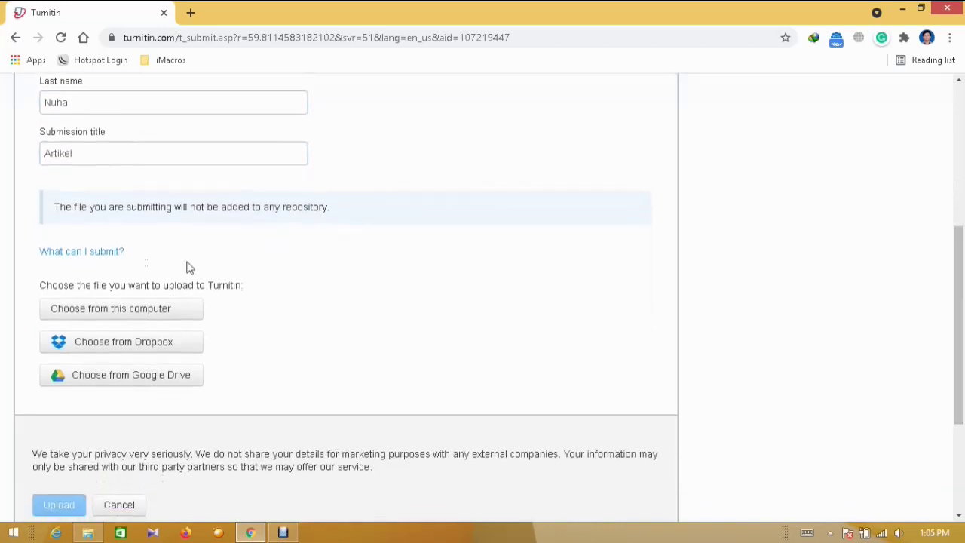
pyautogui.click(159, 316)
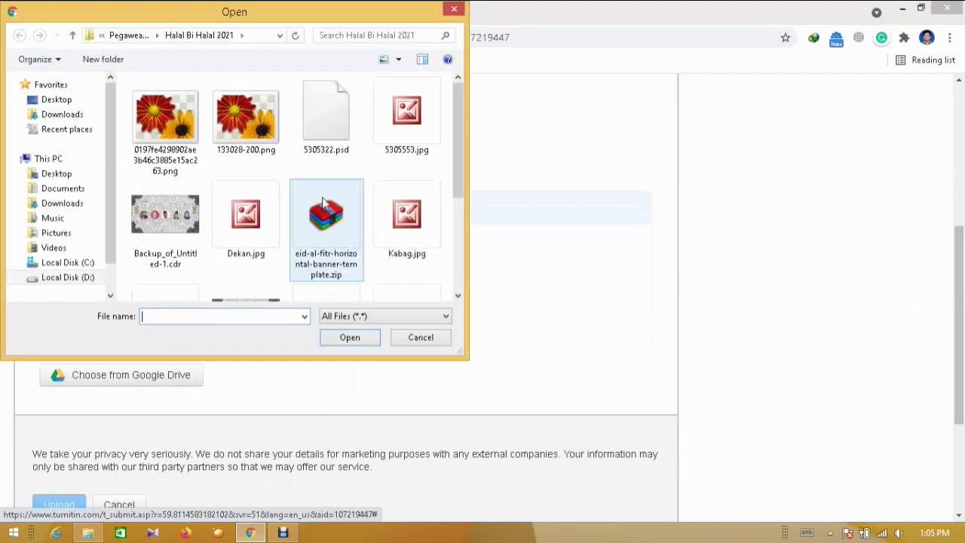
# Attach the article .docx from D: > IAIN > Artikel > UNION
pyautogui.click(71, 278)
pyautogui.click(204, 126)
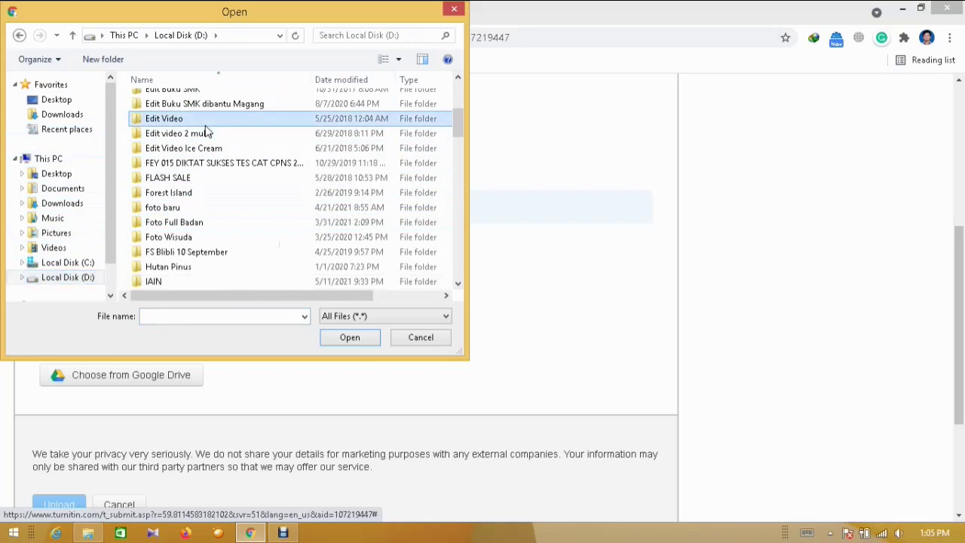
pyautogui.press('Return')
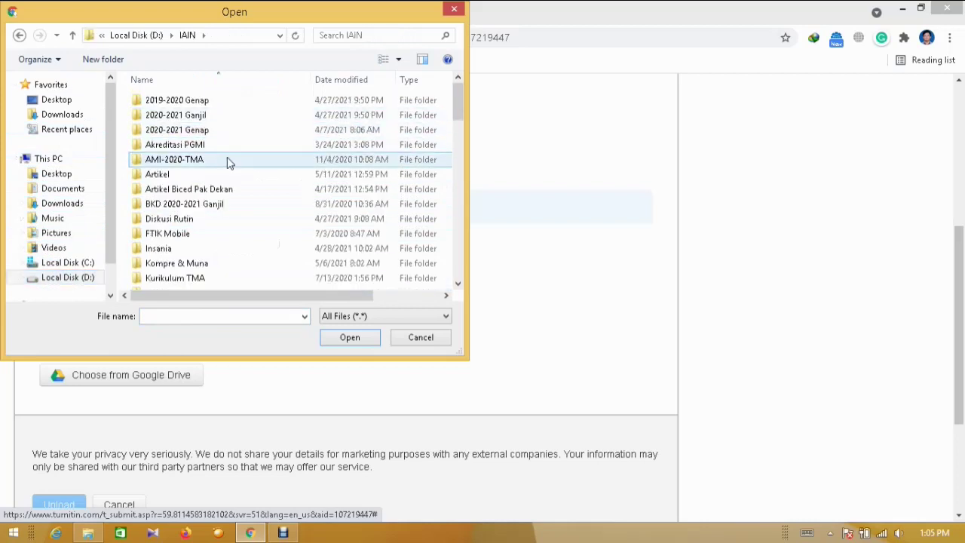
pyautogui.doubleClick(223, 178)
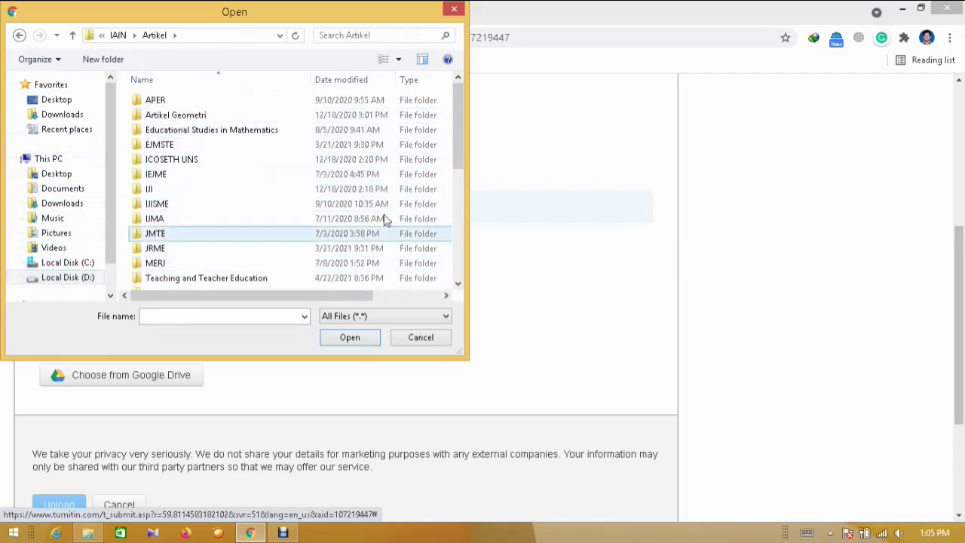
pyautogui.moveTo(451, 134); pyautogui.dragTo(455, 170)
pyautogui.doubleClick(302, 201)
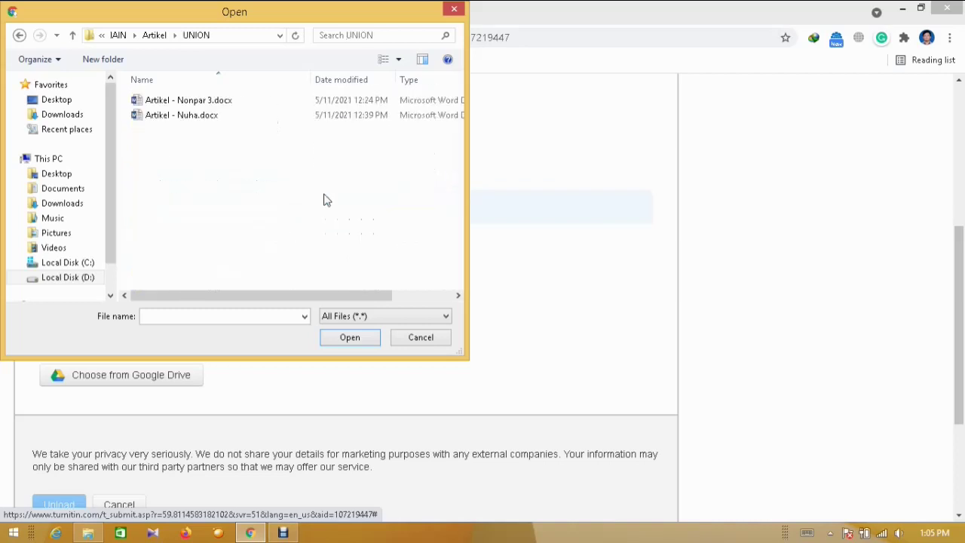
pyautogui.doubleClick(315, 115)
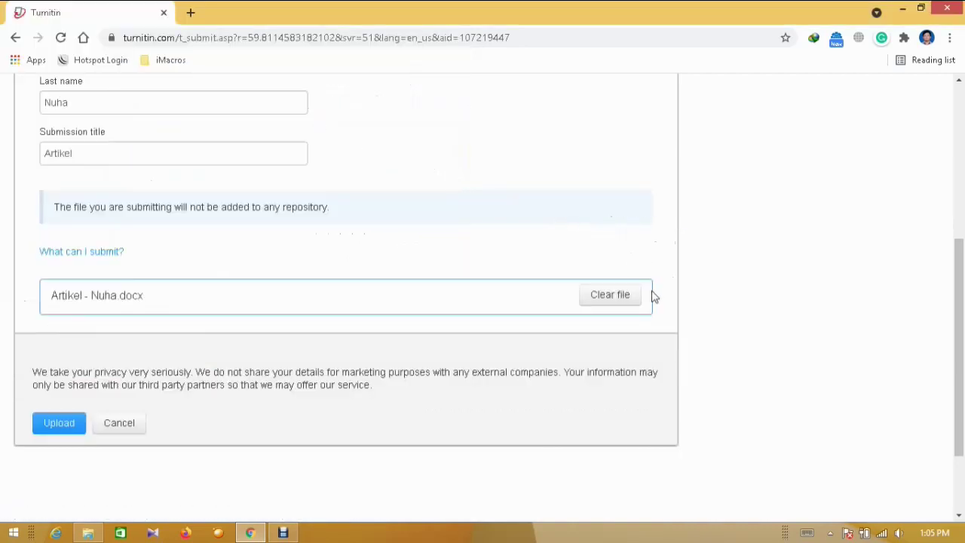
pyautogui.scroll(-1, 933, 326)
# Upload the attached article, confirm the submission, and go to the assignment inbox
pyautogui.click(47, 395)
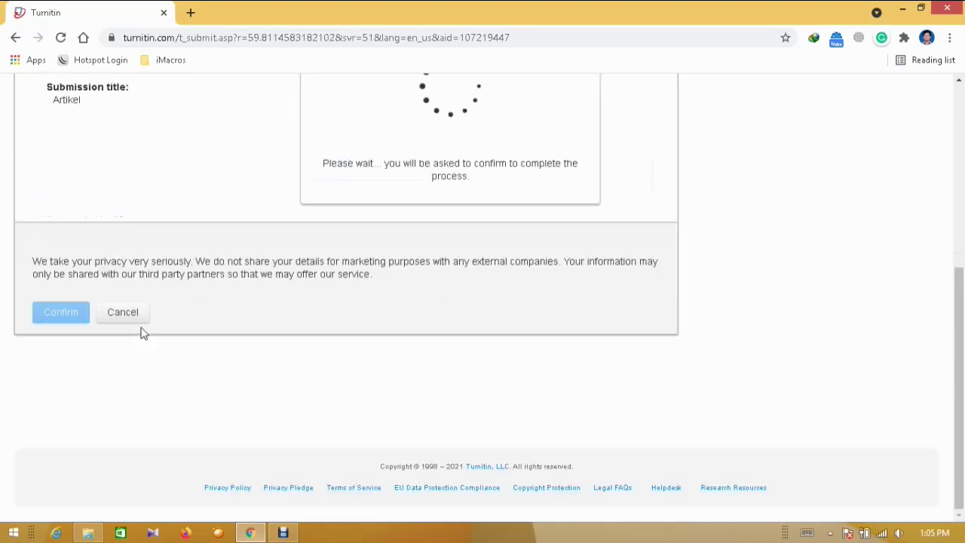
pyautogui.moveTo(963, 310); pyautogui.dragTo(964, 230)
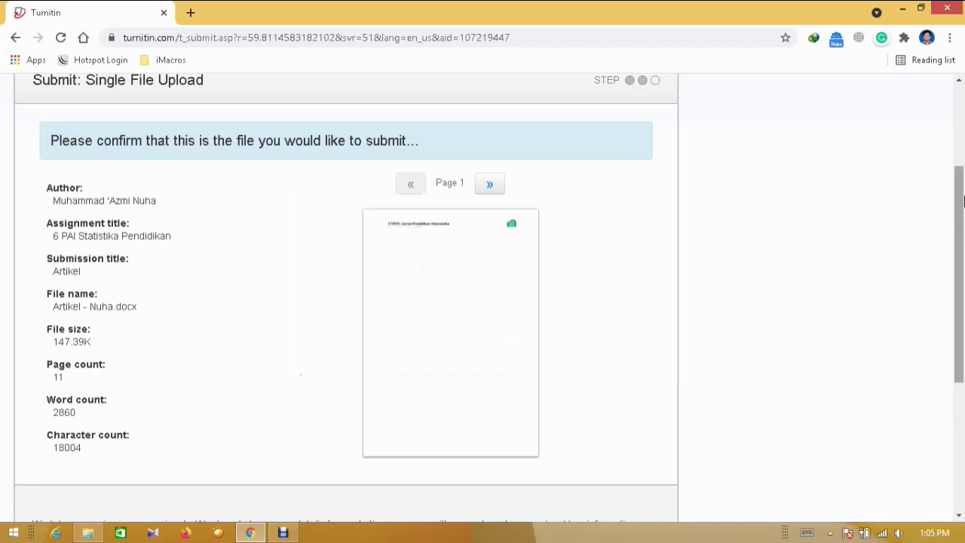
pyautogui.moveTo(963, 200); pyautogui.dragTo(964, 285)
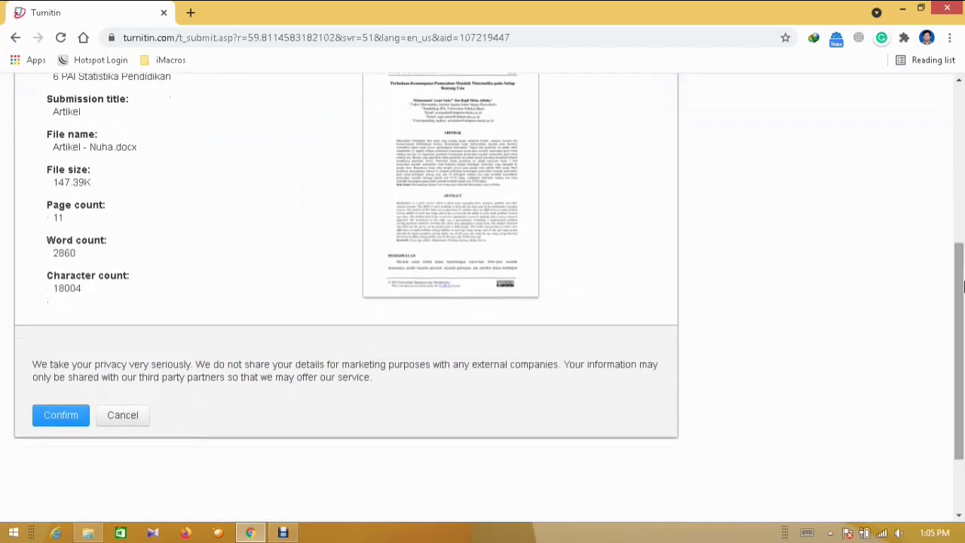
pyautogui.click(57, 416)
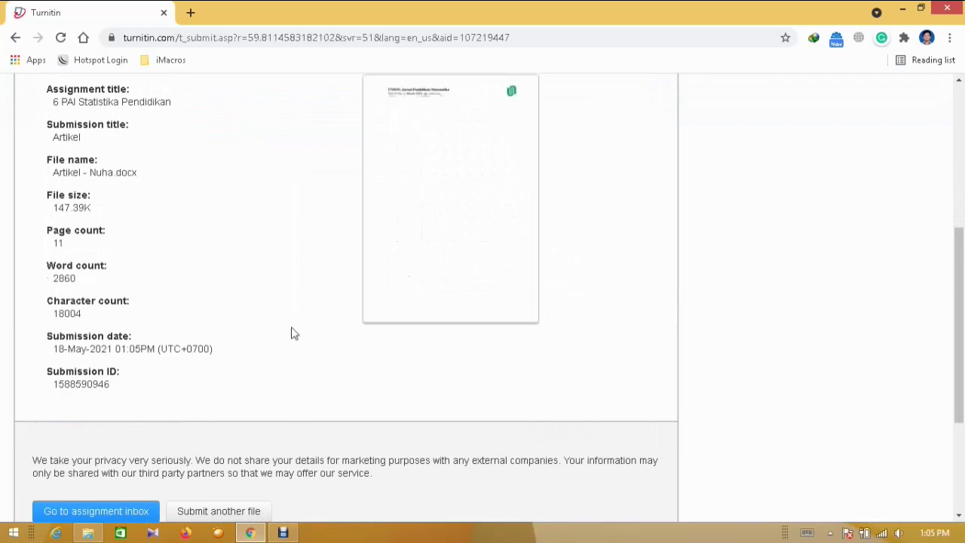
pyautogui.moveTo(958, 302); pyautogui.dragTo(951, 352)
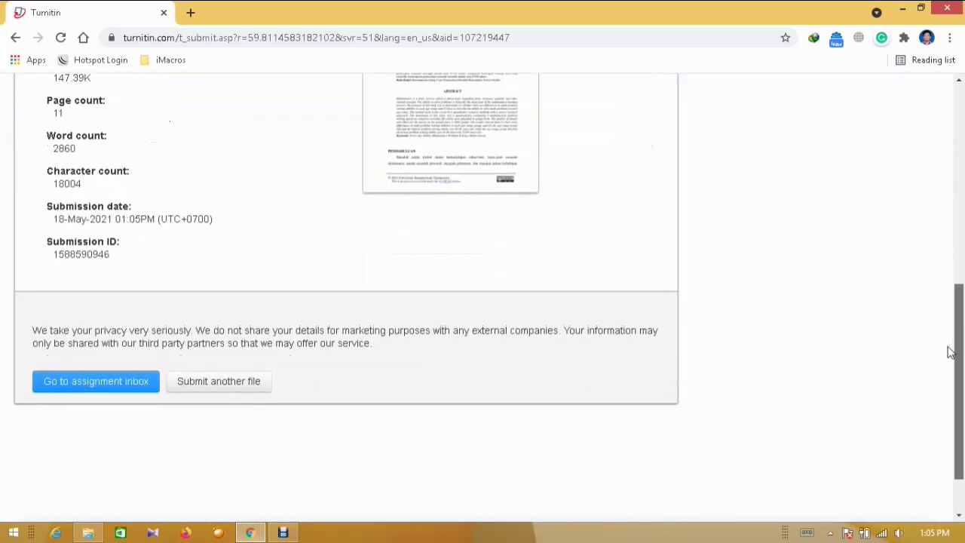
pyautogui.click(91, 383)
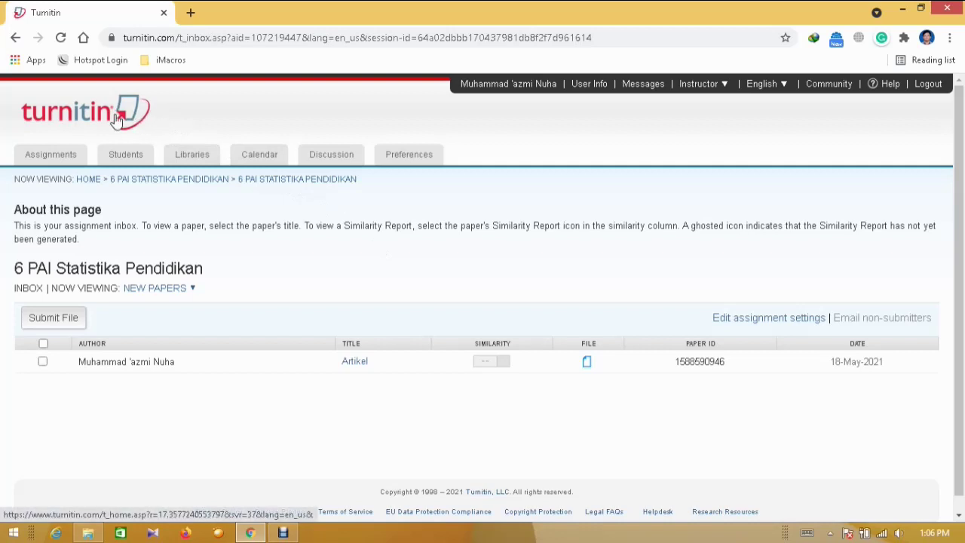
# Go back to the instructor homepage via the turnitin logo after checking the Artikel entry
pyautogui.click(87, 120)
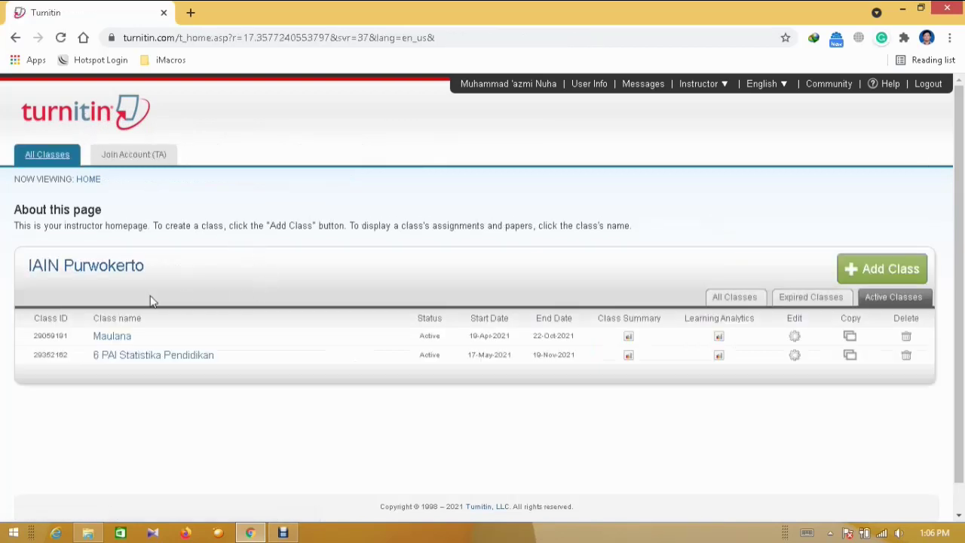
# Open the class and view the ICT 5TBIA assignment inbox through More actions
pyautogui.click(107, 337)
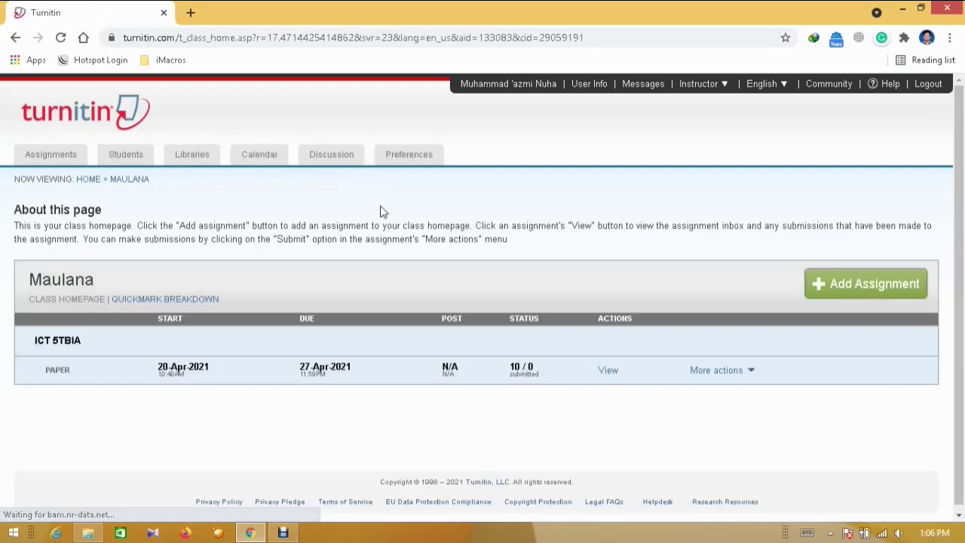
pyautogui.scroll(-1, 963, 175)
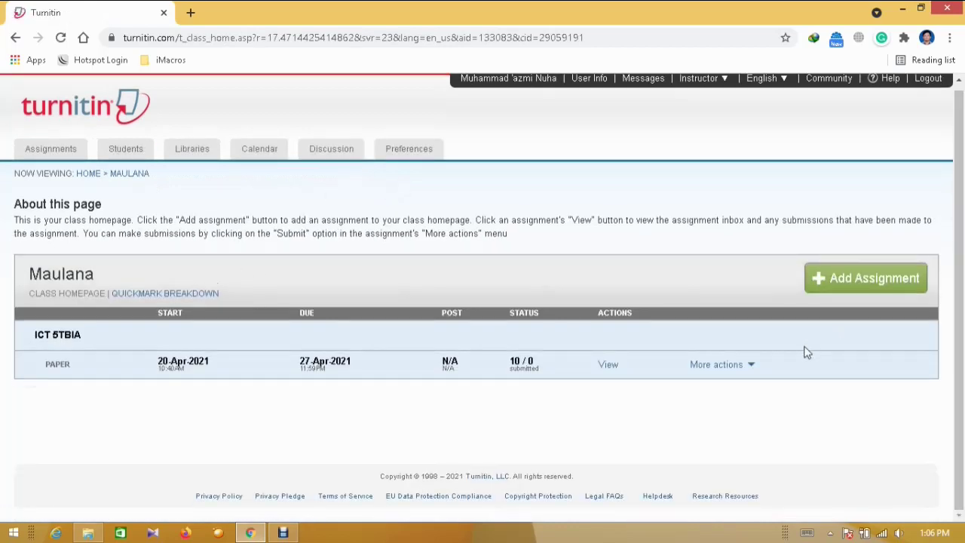
pyautogui.click(750, 368)
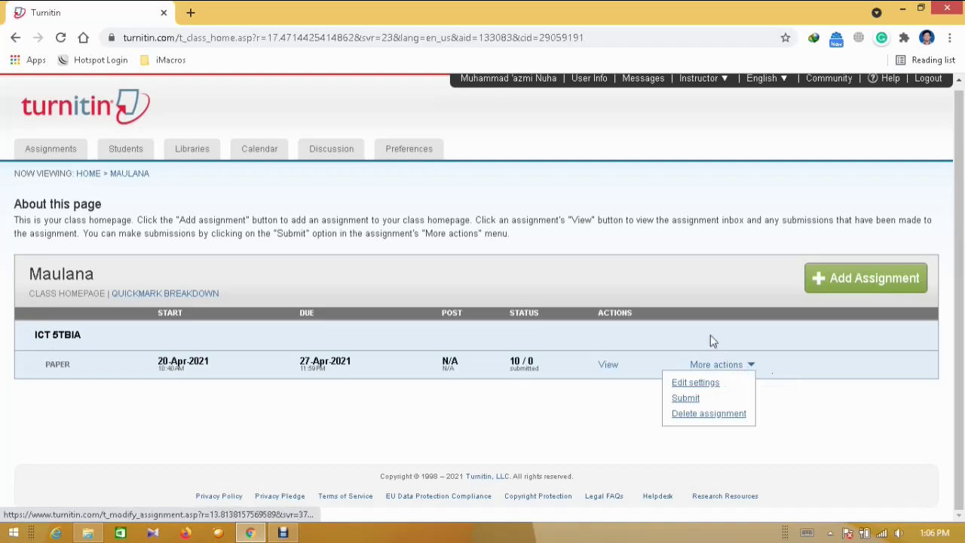
pyautogui.click(609, 365)
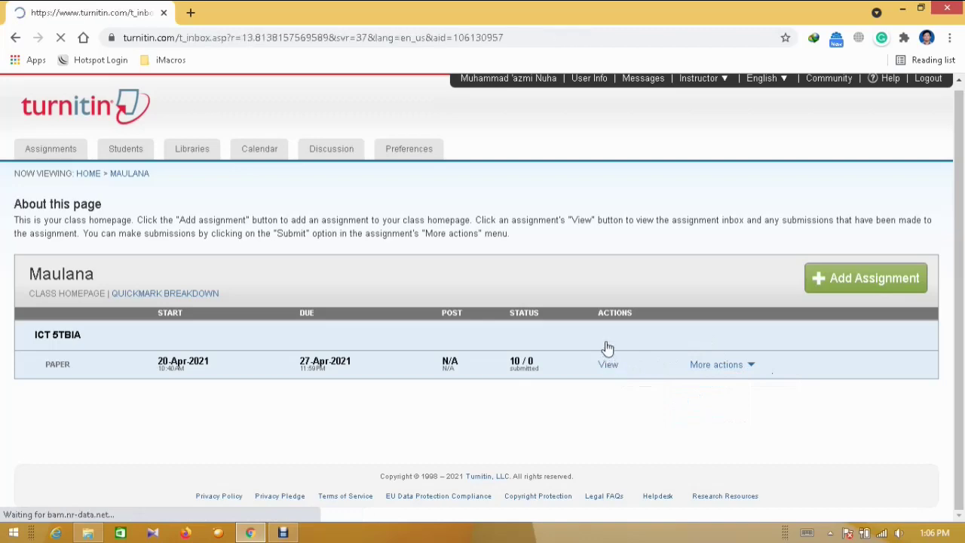
pyautogui.scroll(-2, 905, 225)
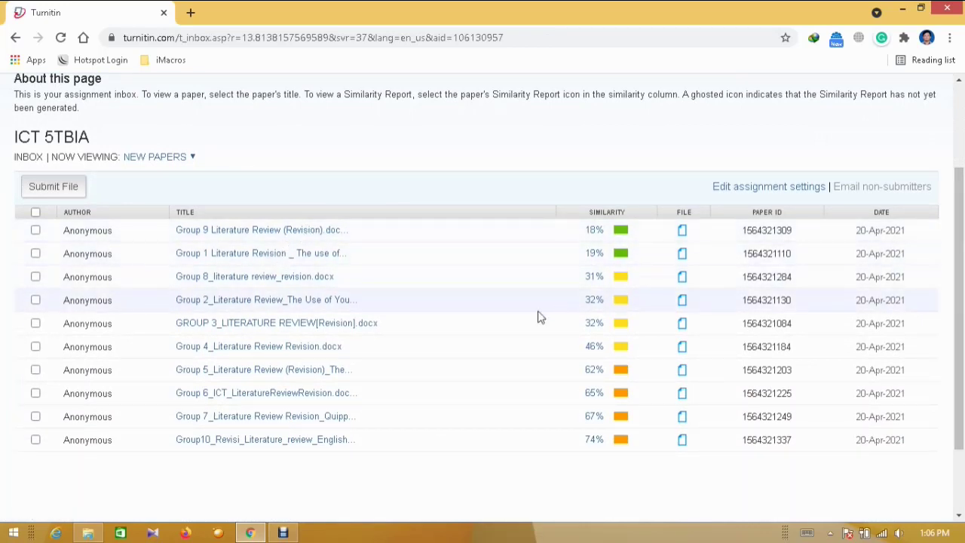
pyautogui.click(262, 233)
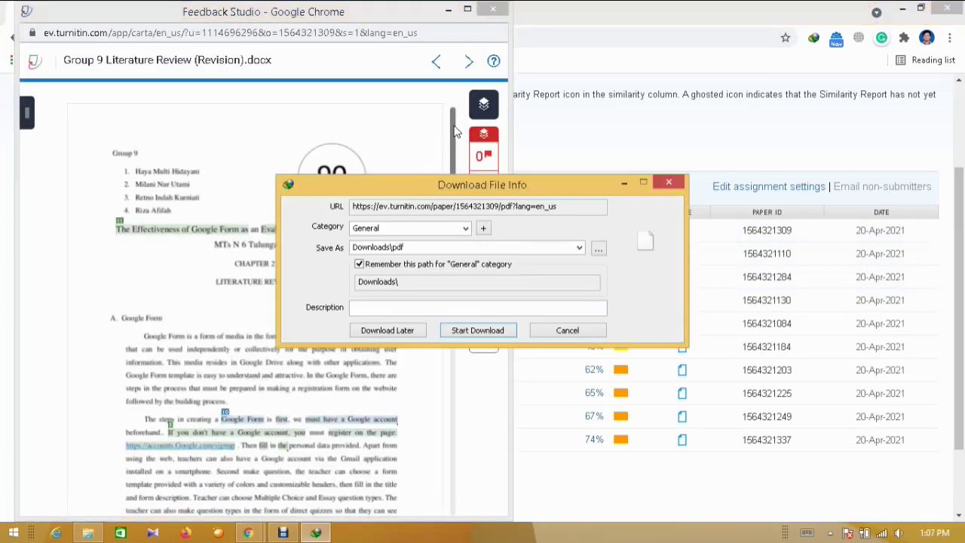
pyautogui.click(584, 336)
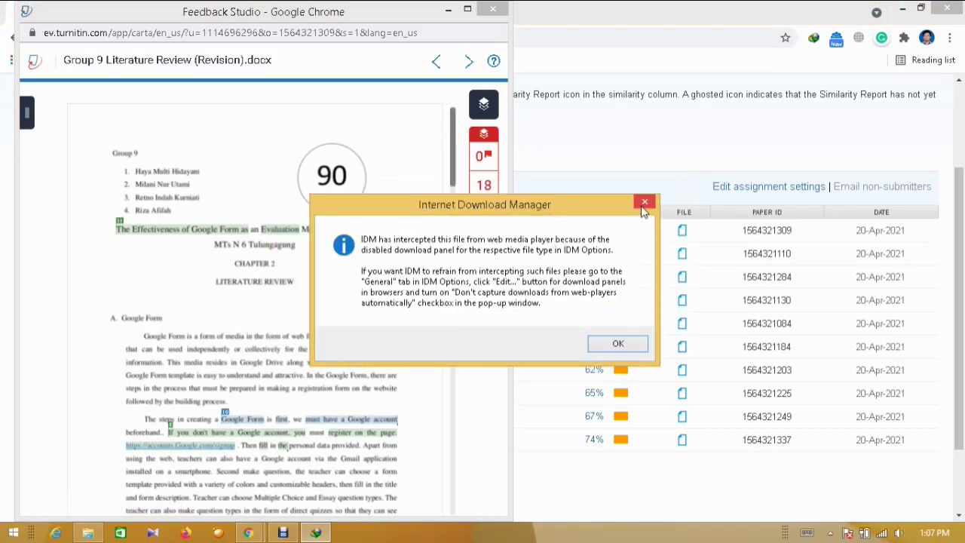
pyautogui.click(643, 202)
pyautogui.scroll(-3, 453, 182)
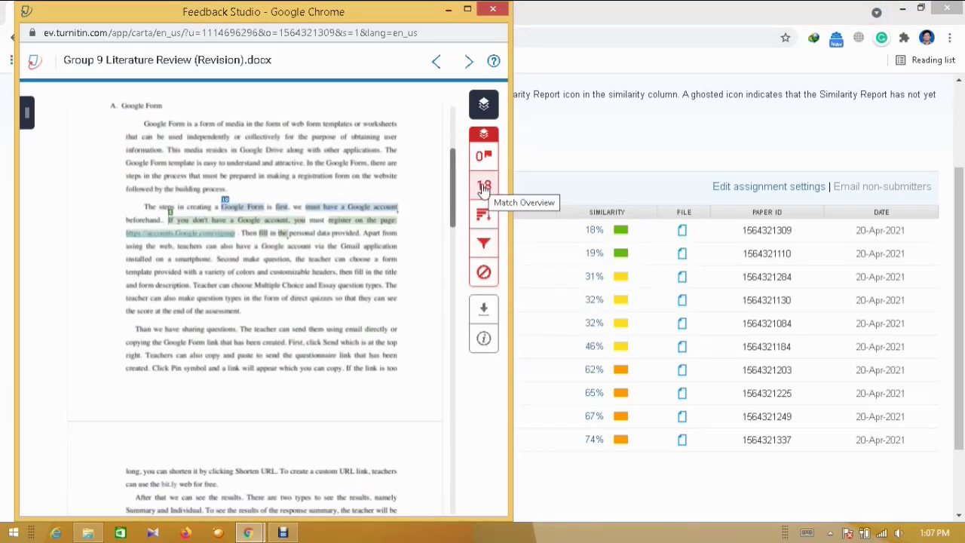
pyautogui.click(481, 186)
pyautogui.scroll(-1, 471, 203)
pyautogui.scroll(1, 445, 202)
pyautogui.click(405, 202)
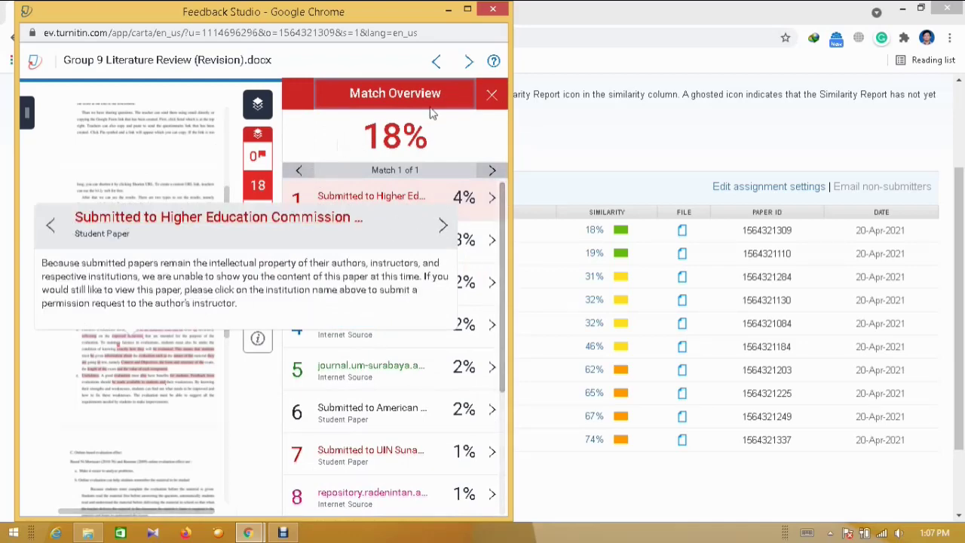
pyautogui.click(490, 96)
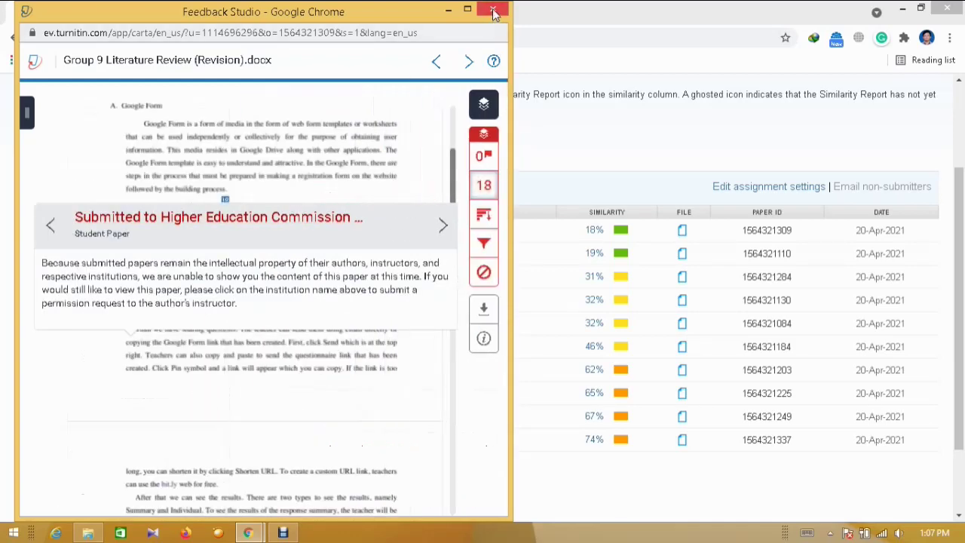
pyautogui.click(494, 11)
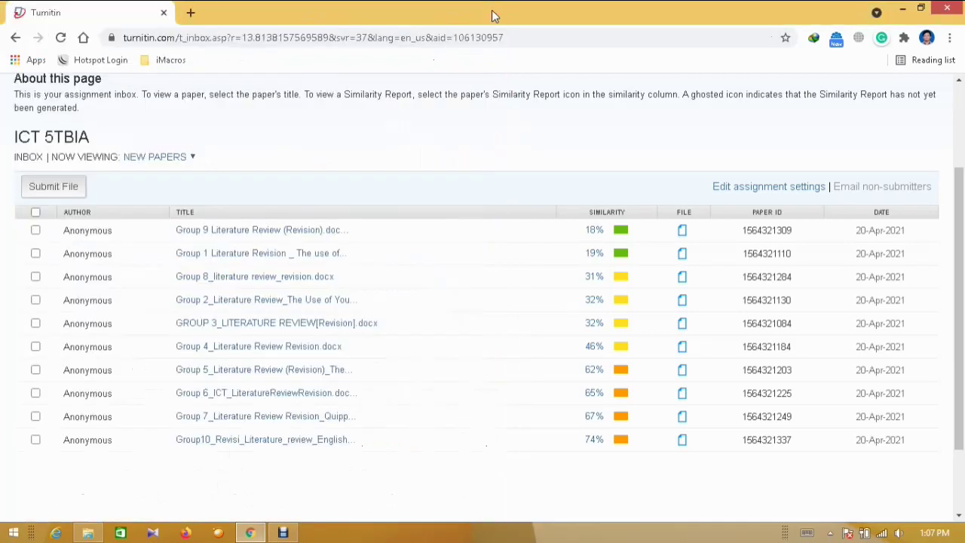
# Select all ten ICT 5TBIA papers and download them as Original File PDFs in a zip
pyautogui.click(35, 230)
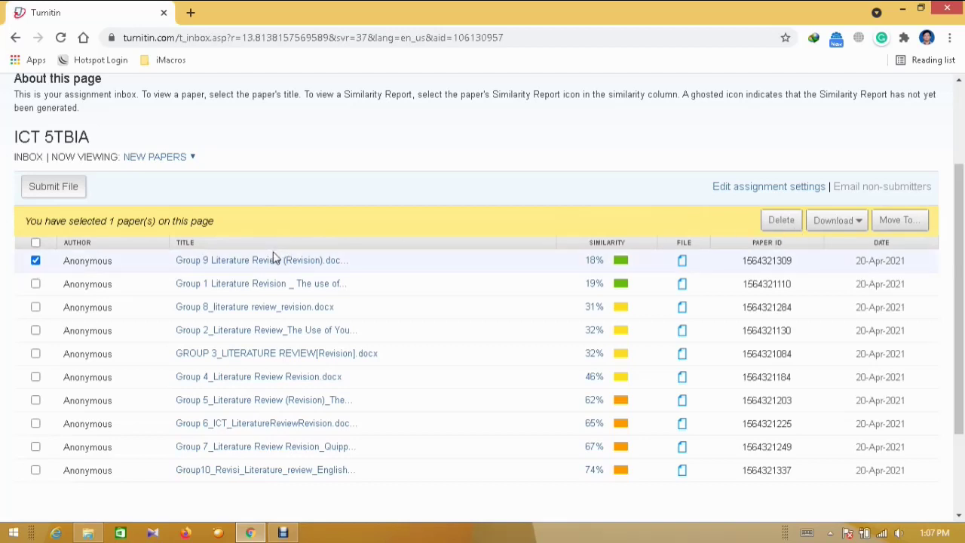
pyautogui.click(36, 284)
pyautogui.click(36, 308)
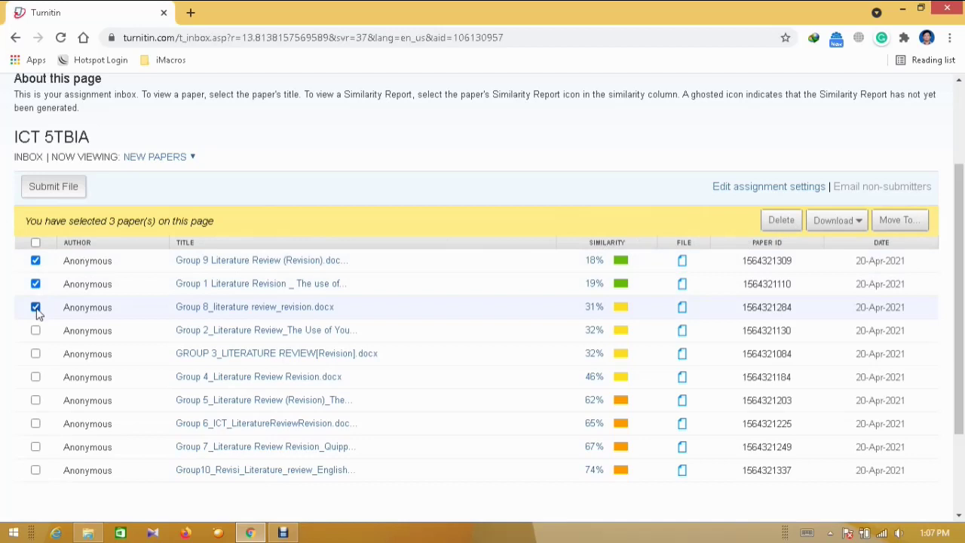
pyautogui.click(36, 243)
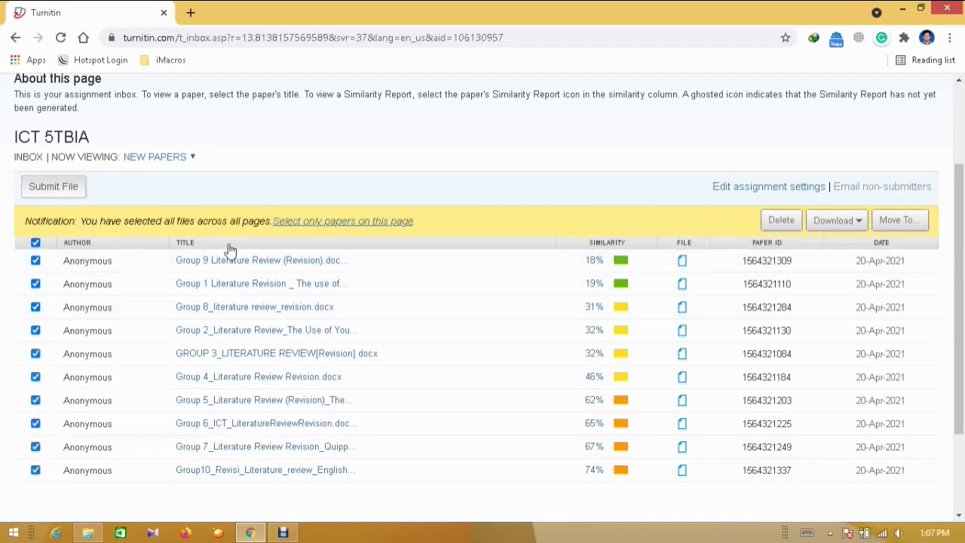
pyautogui.click(843, 225)
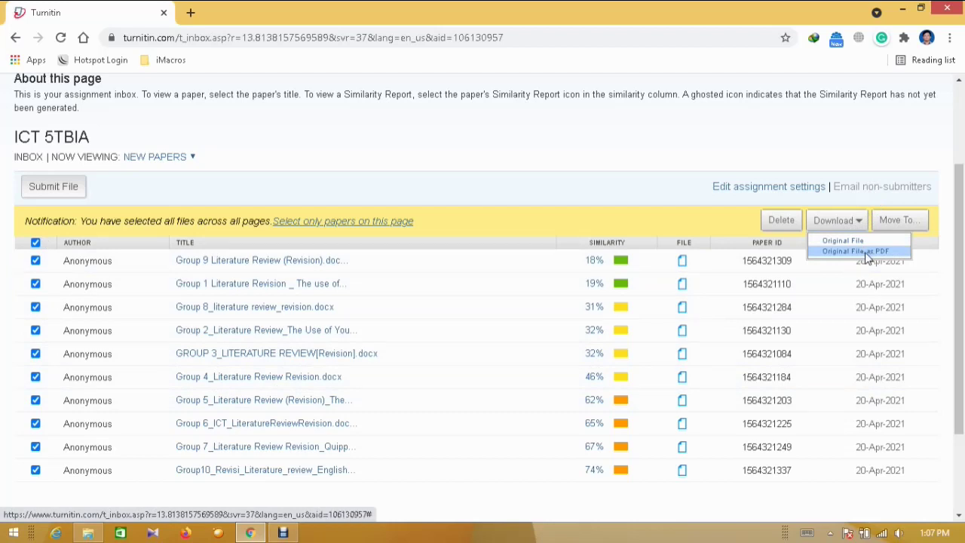
pyautogui.click(847, 152)
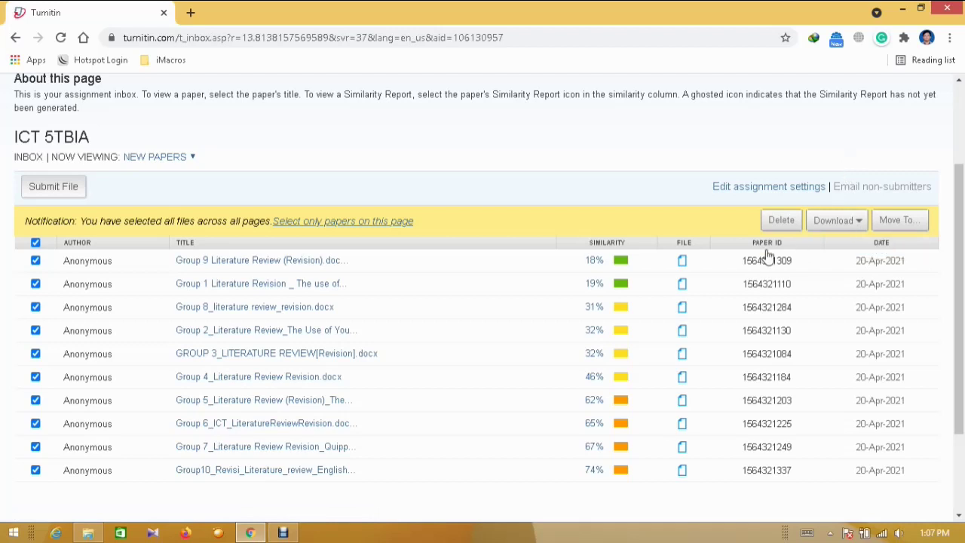
pyautogui.click(857, 221)
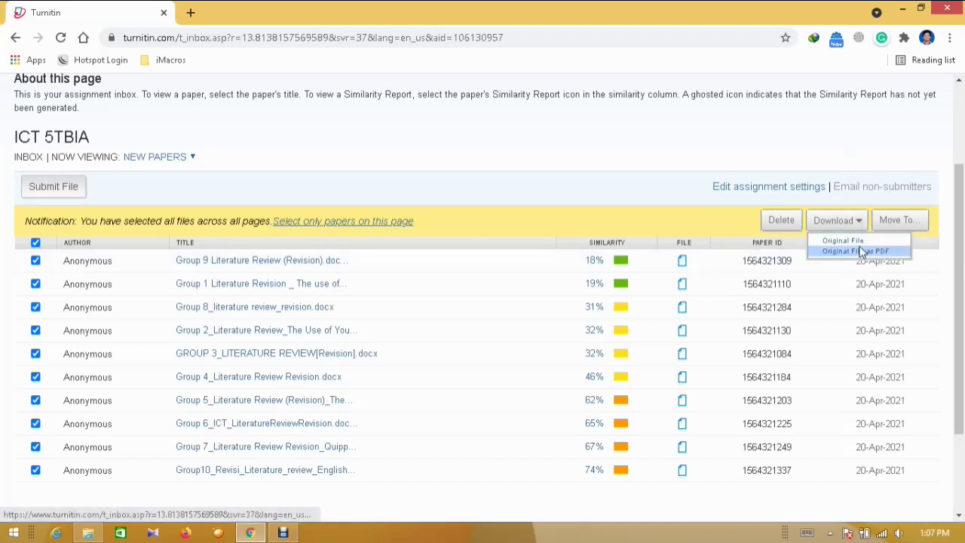
pyautogui.click(862, 251)
pyautogui.click(552, 134)
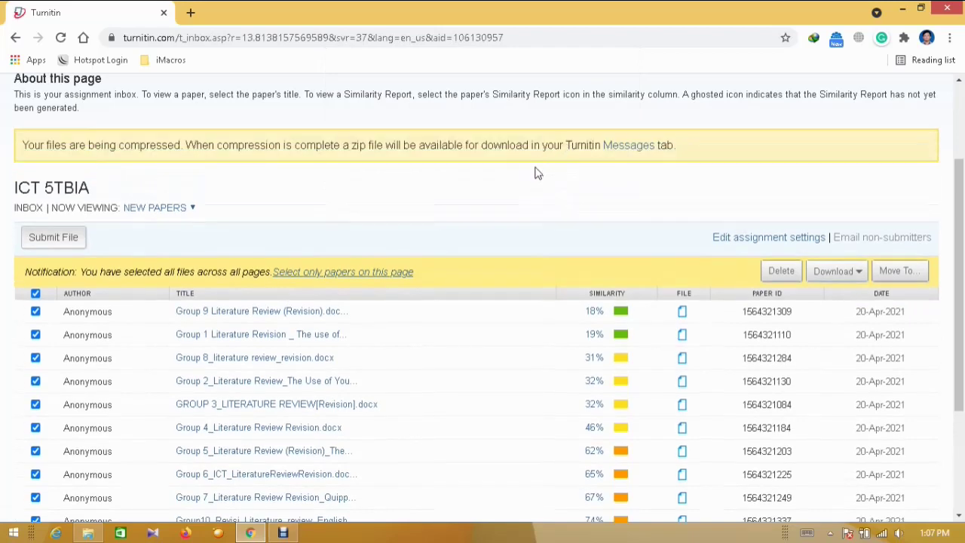
pyautogui.moveTo(962, 189)
pyautogui.mouseDown()
pyautogui.moveTo(961, 121)
pyautogui.moveTo(961, 177)
pyautogui.mouseUp()
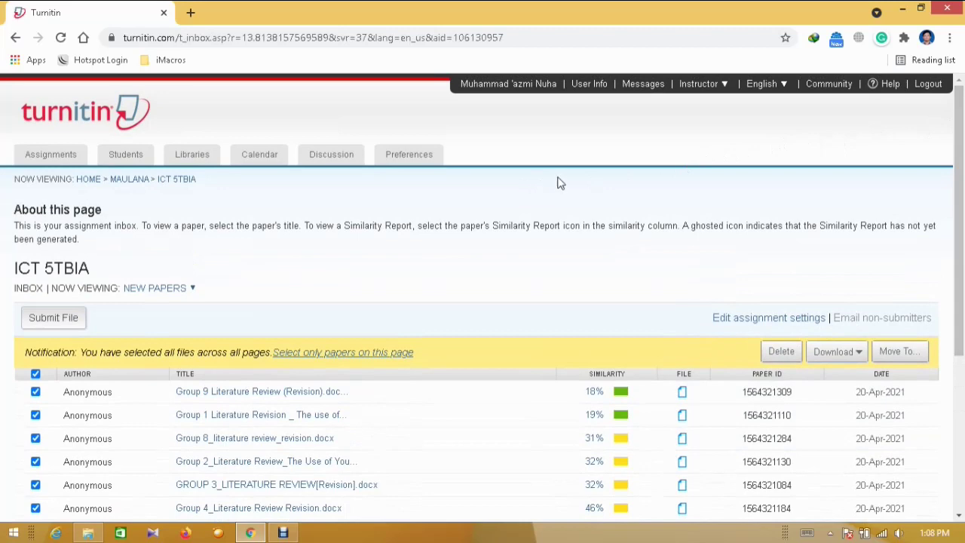
# Go through the user profile page to the All Classes list
pyautogui.moveTo(962, 134)
pyautogui.mouseDown()
pyautogui.moveTo(962, 239)
pyautogui.moveTo(962, 134)
pyautogui.mouseUp()
pyautogui.click(508, 86)
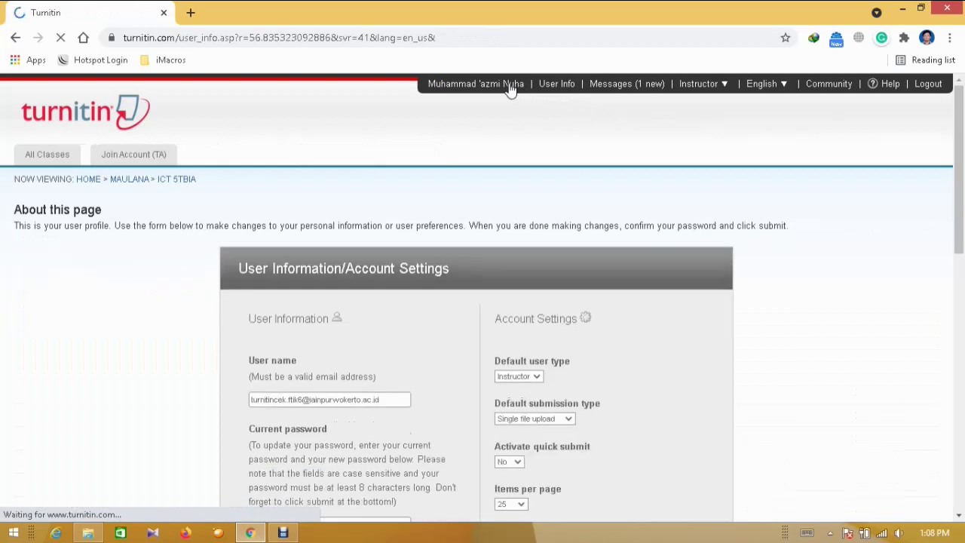
pyautogui.click(34, 154)
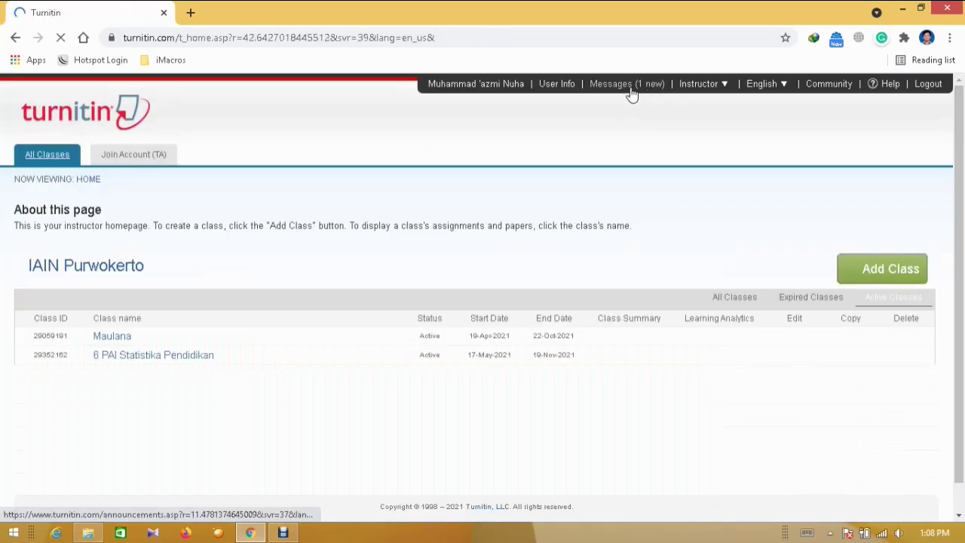
# Open the new Bulk Download message saying the ICT 5TBIA zip is available until 25-May-2021
pyautogui.click(628, 88)
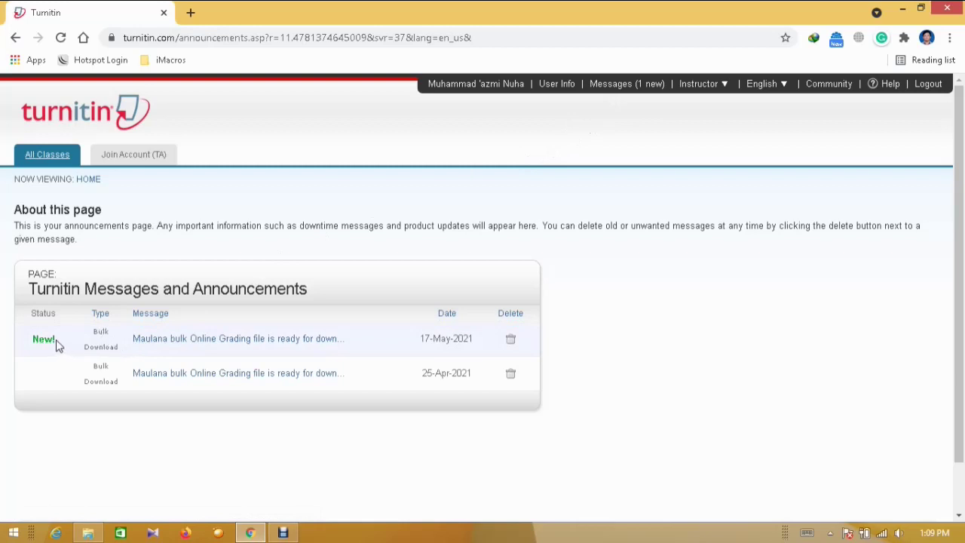
pyautogui.click(223, 343)
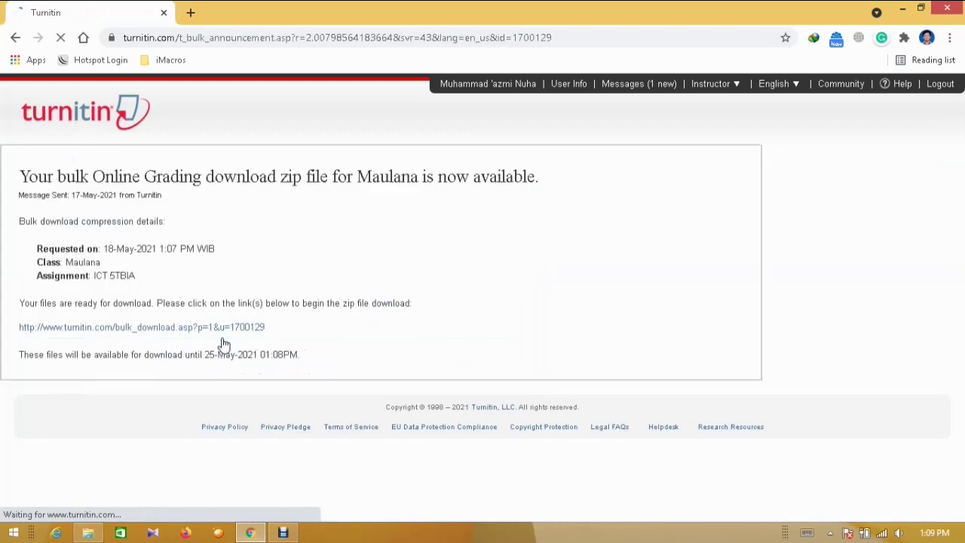